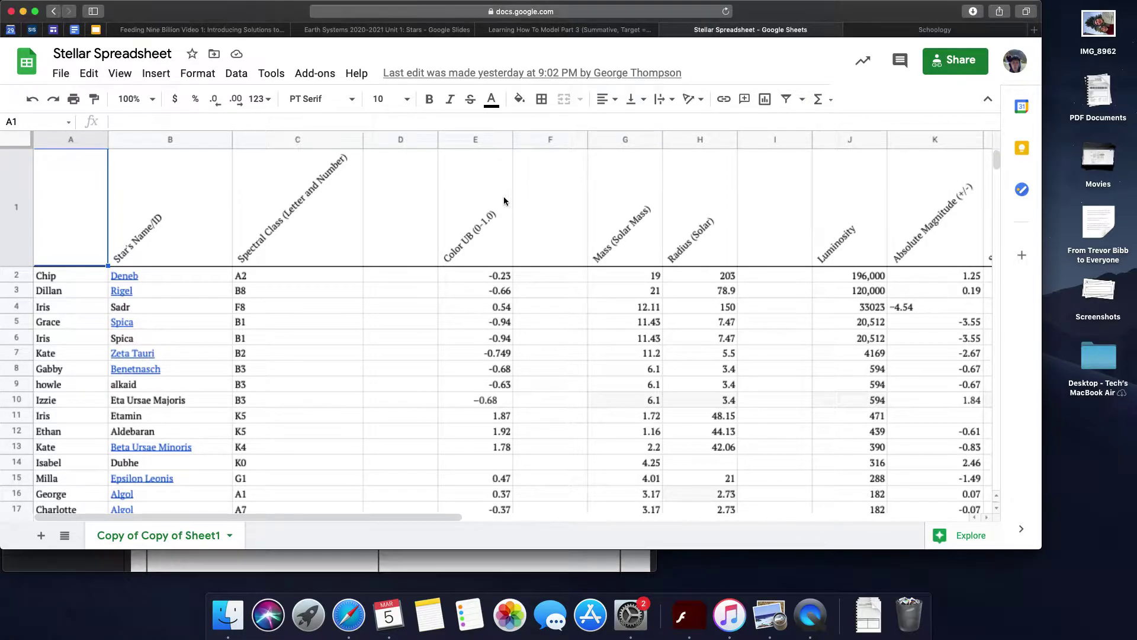
# Step: Select the star data table from A1 through L45
pyautogui.press('super+a')
pyautogui.press('super+a')
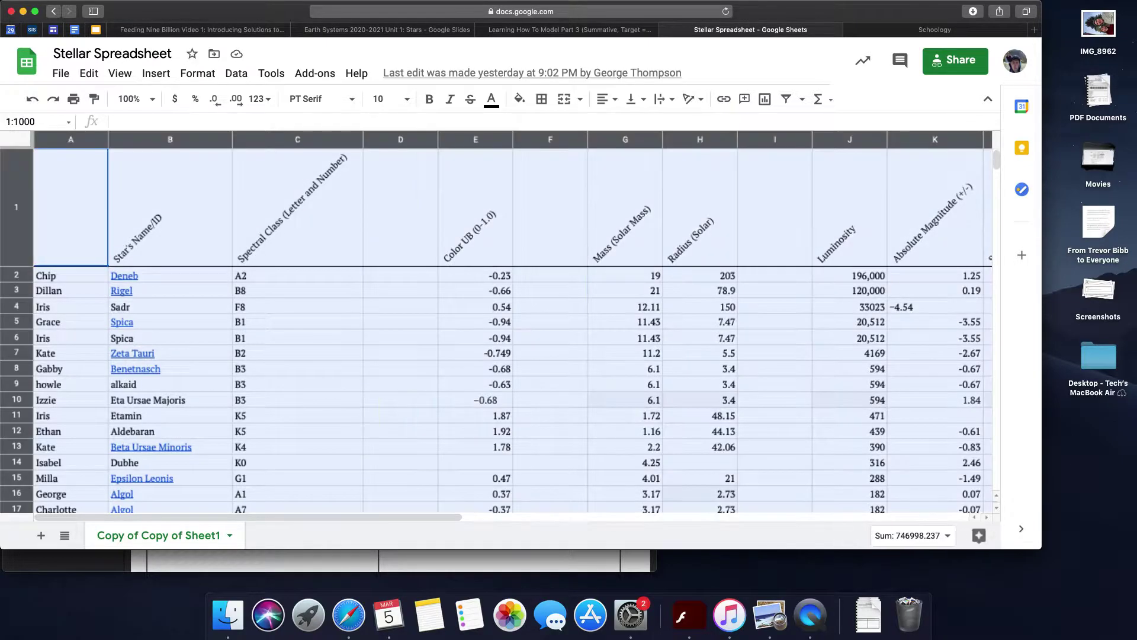
pyautogui.click(210, 194)
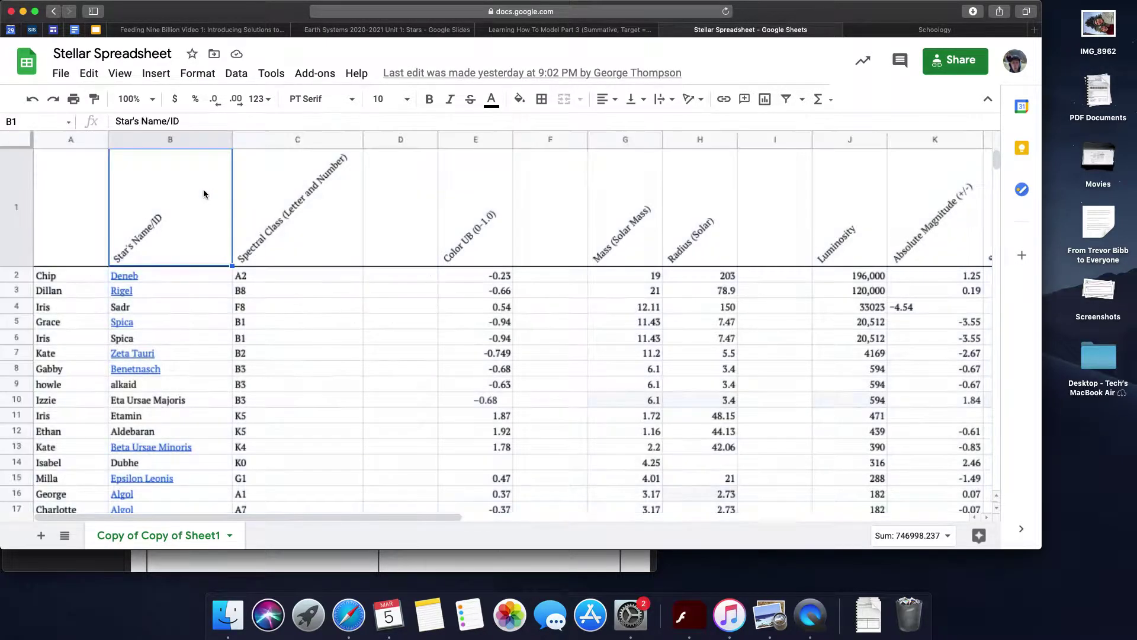
pyautogui.moveTo(96, 198); pyautogui.dragTo(995, 504)
pyautogui.scroll(10, 738, 470)
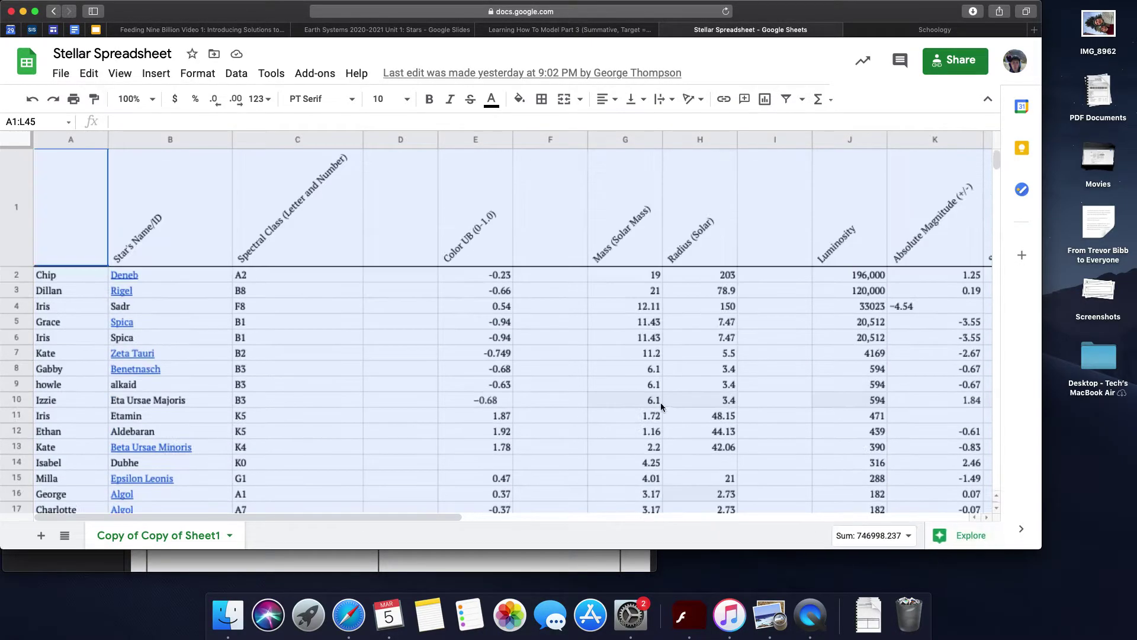
# Step: Sort the range by Mass (Solar Mass) Z→A with a header row, putting Rigel (21) first
pyautogui.click(237, 73)
pyautogui.click(273, 207)
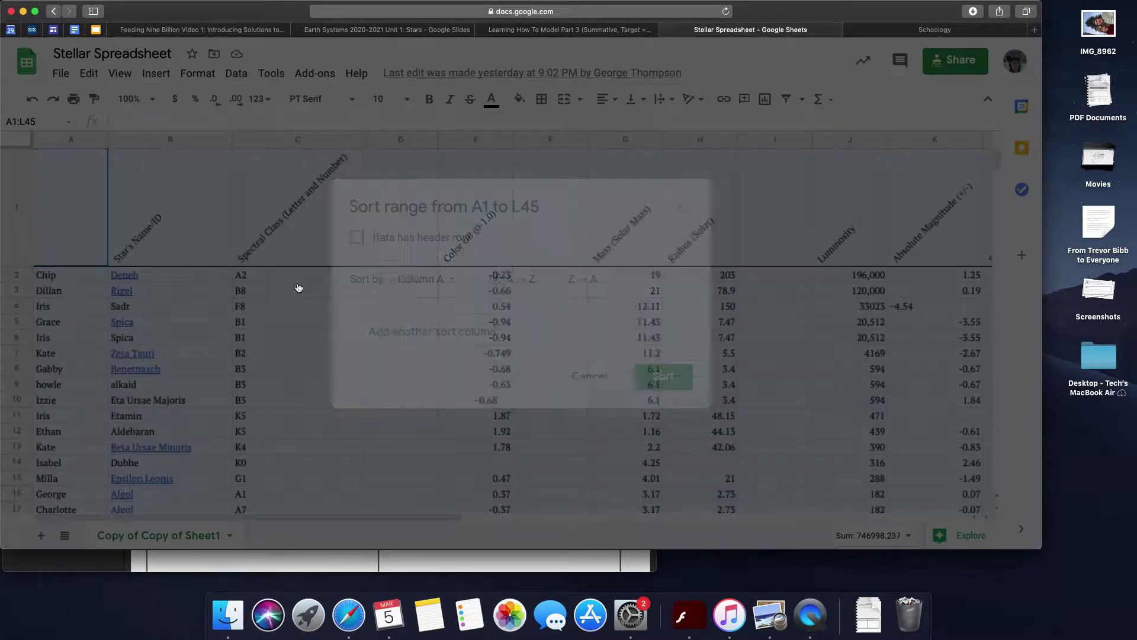
pyautogui.click(394, 242)
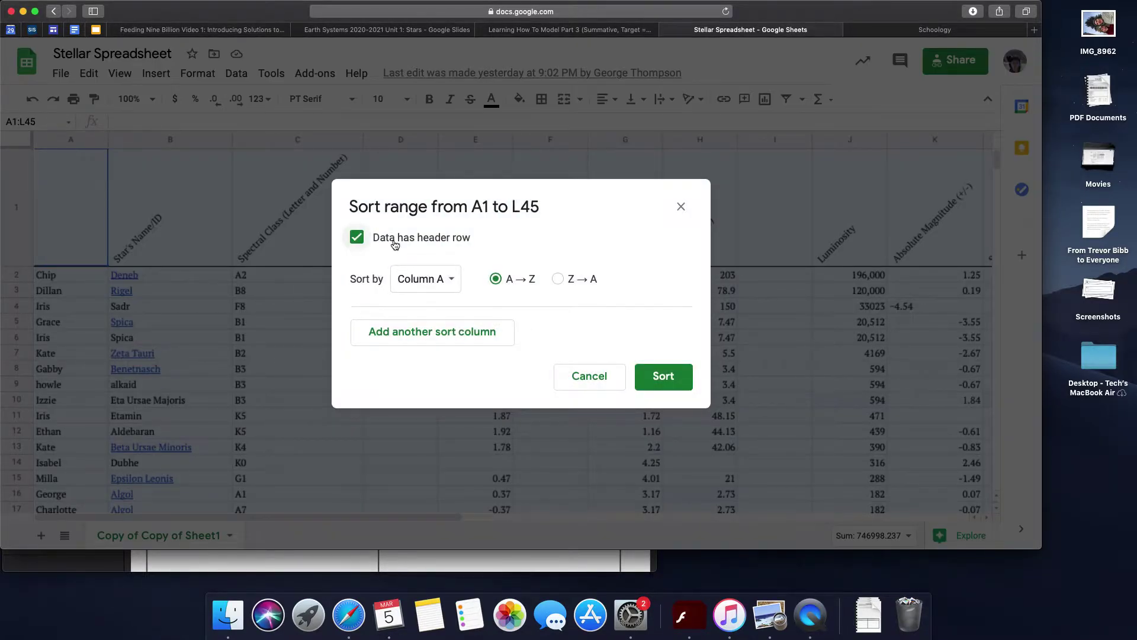
pyautogui.click(427, 279)
pyautogui.click(489, 421)
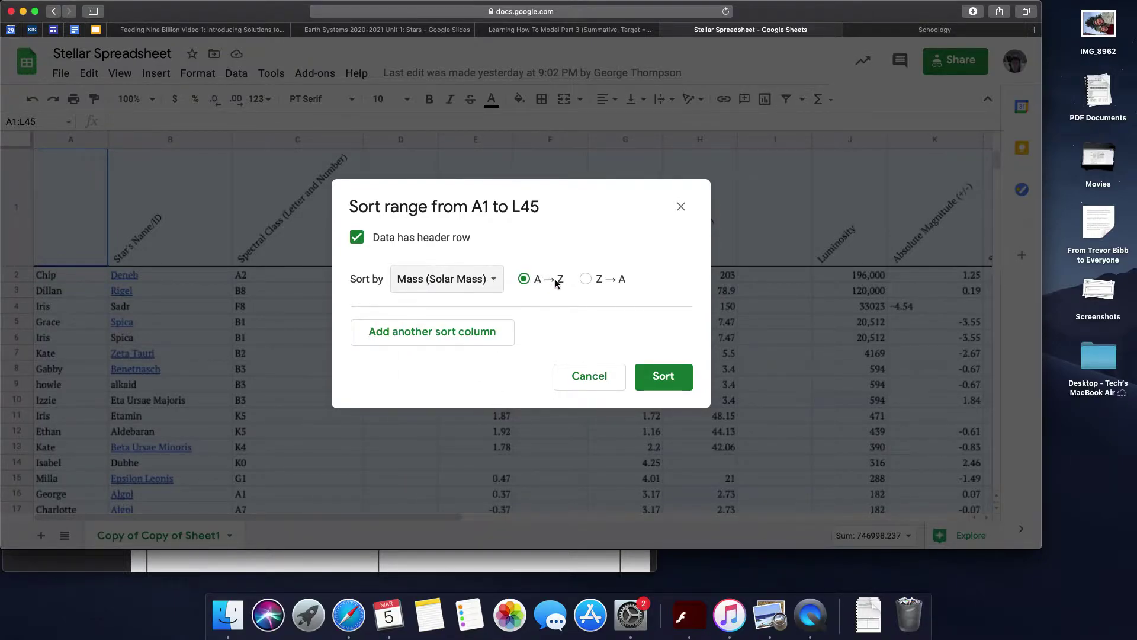
pyautogui.click(612, 283)
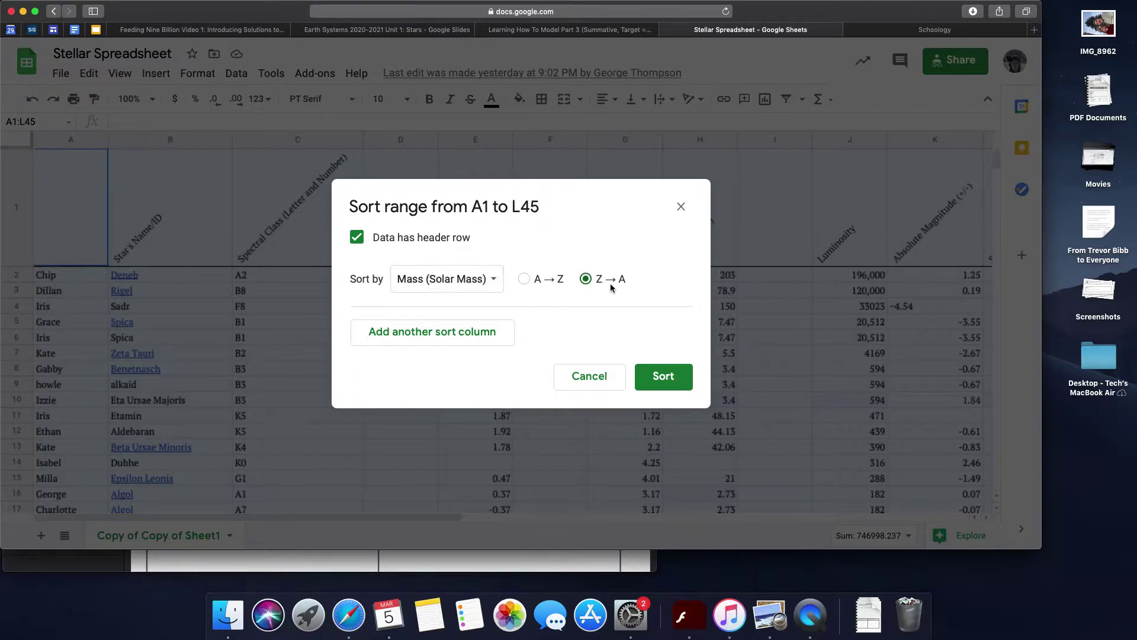
pyautogui.click(524, 279)
pyautogui.click(584, 281)
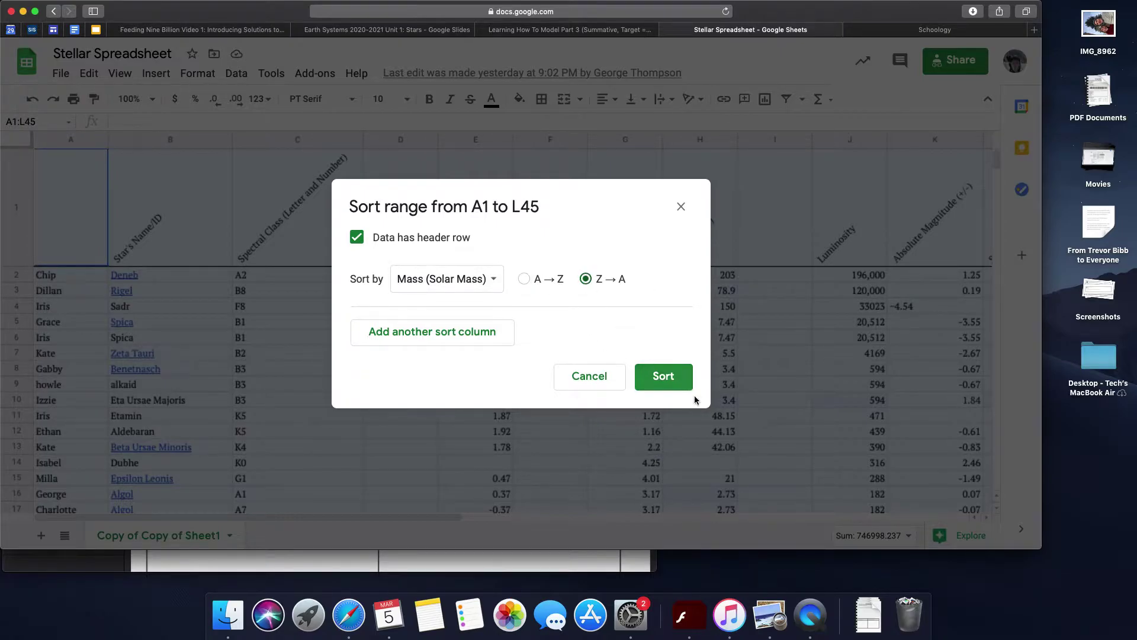
pyautogui.click(662, 378)
pyautogui.click(507, 372)
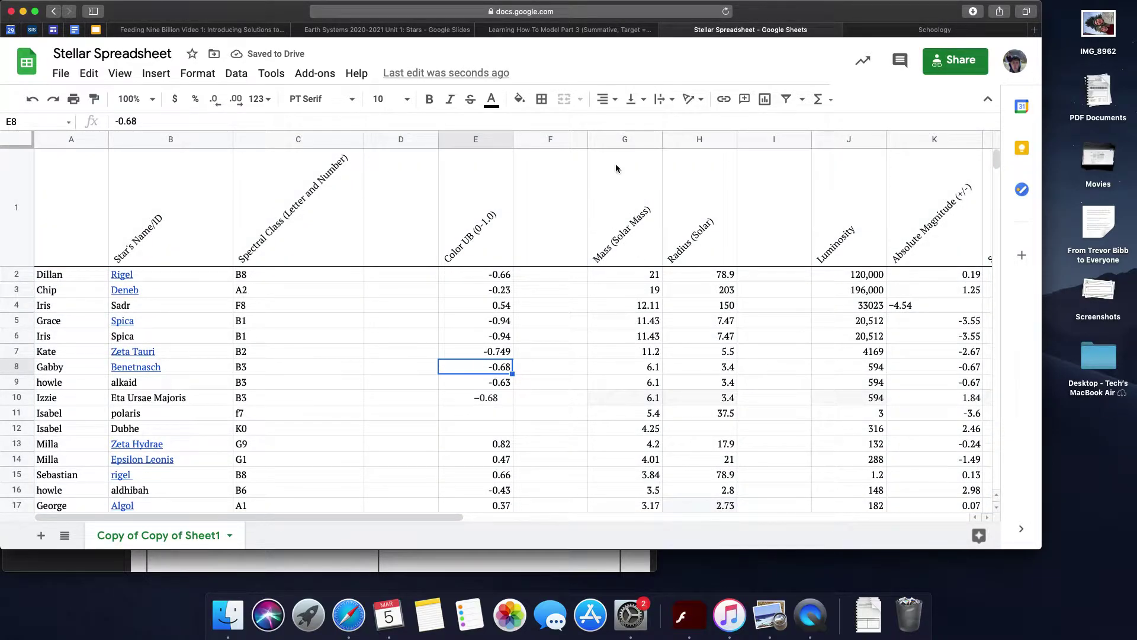
# Step: Insert a scatter chart from columns G (Mass) and H (Radius), mass on the x-axis
pyautogui.click(618, 137)
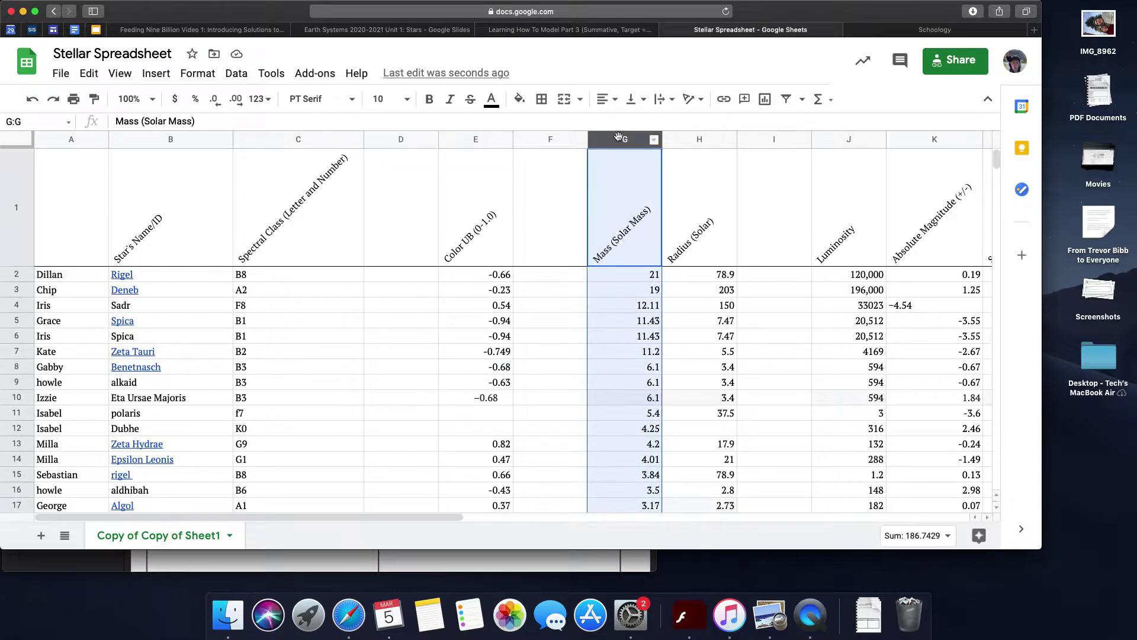
pyautogui.keyDown('super'); pyautogui.click(687, 141); pyautogui.keyUp('super')
pyautogui.click(156, 73)
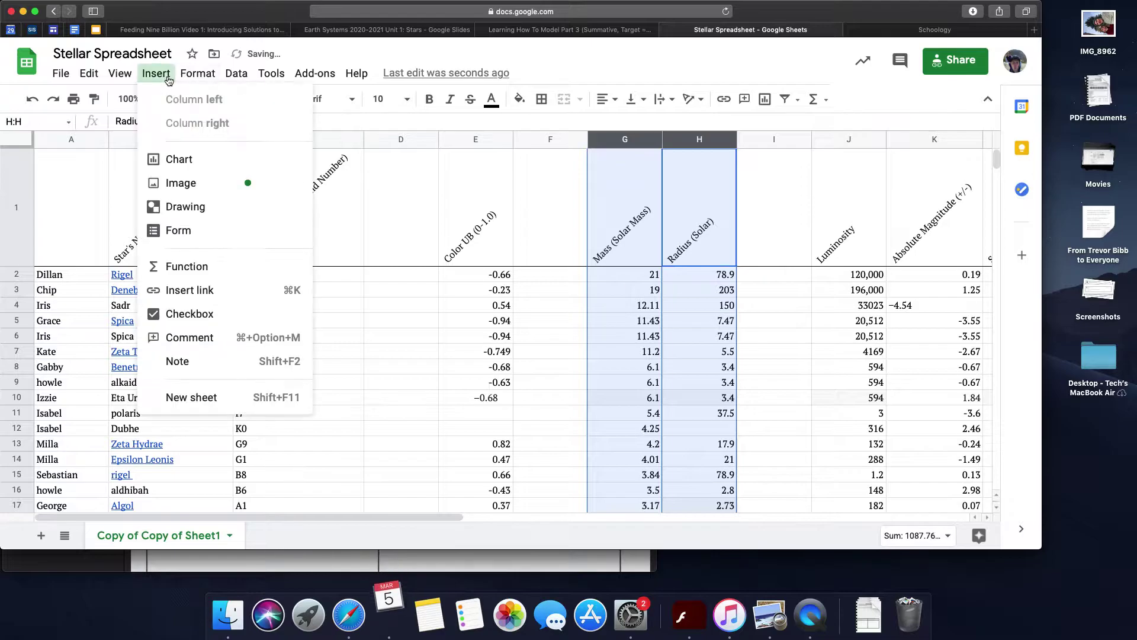
pyautogui.click(229, 171)
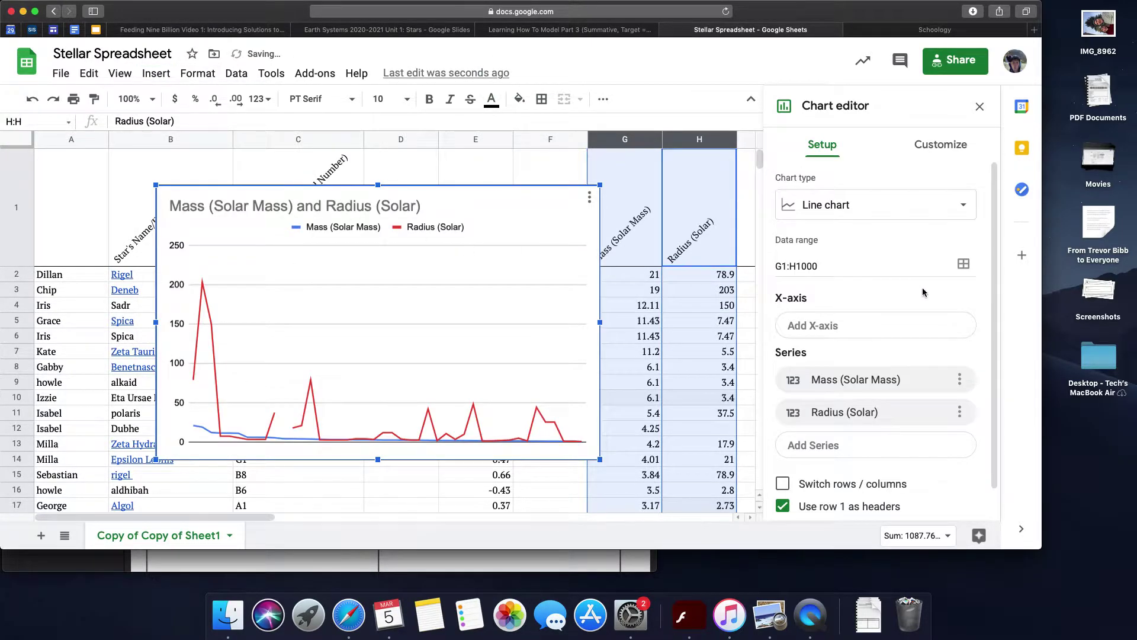
pyautogui.click(877, 204)
pyautogui.click(928, 272)
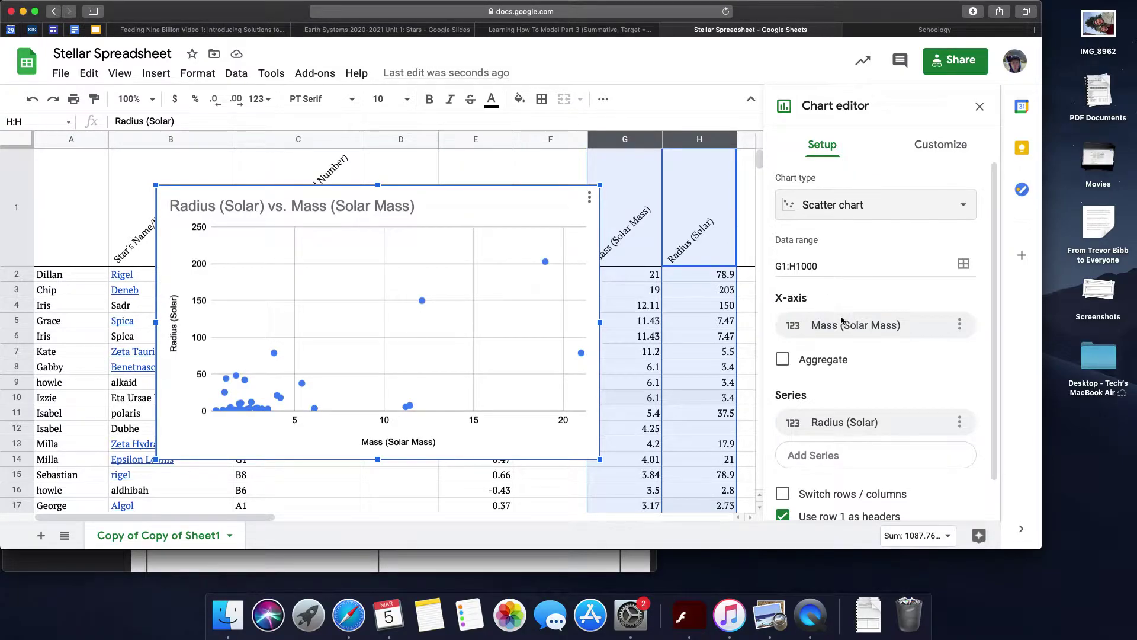
pyautogui.scroll(-2, 847, 345)
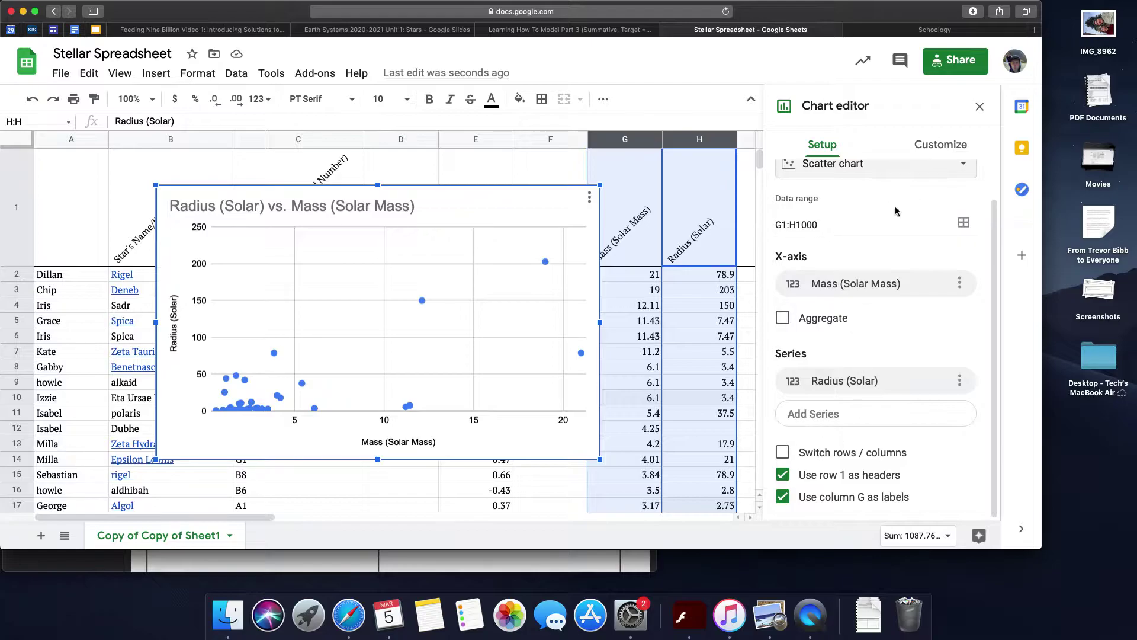
# Step: Enable a trendline on the chart's series and show its R² value
pyautogui.click(925, 144)
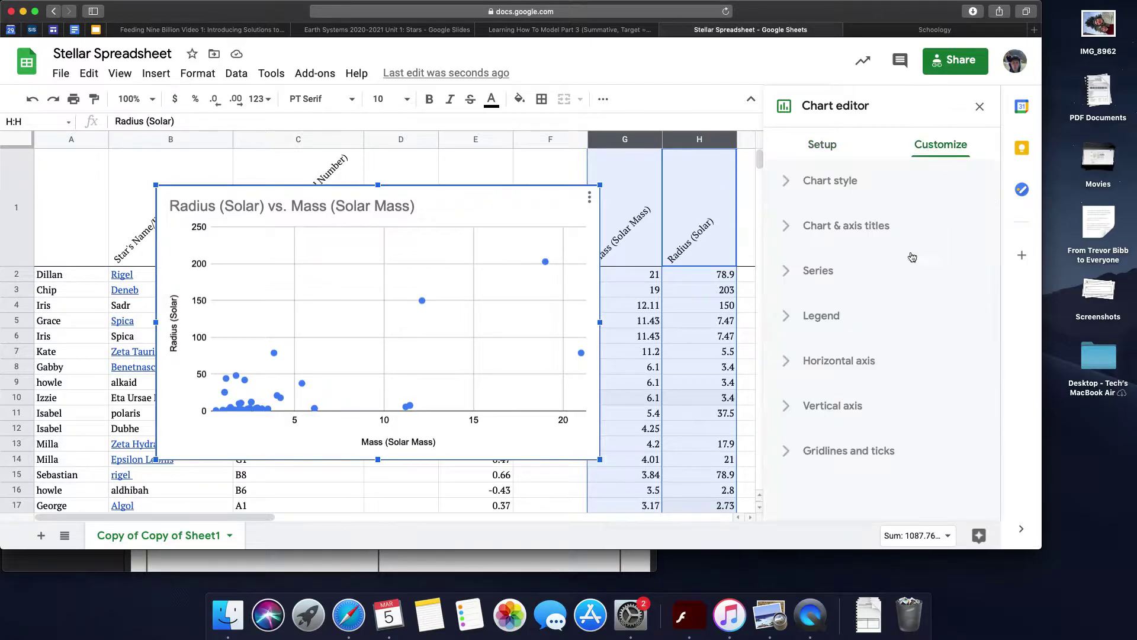
pyautogui.click(819, 291)
pyautogui.scroll(-5, 794, 367)
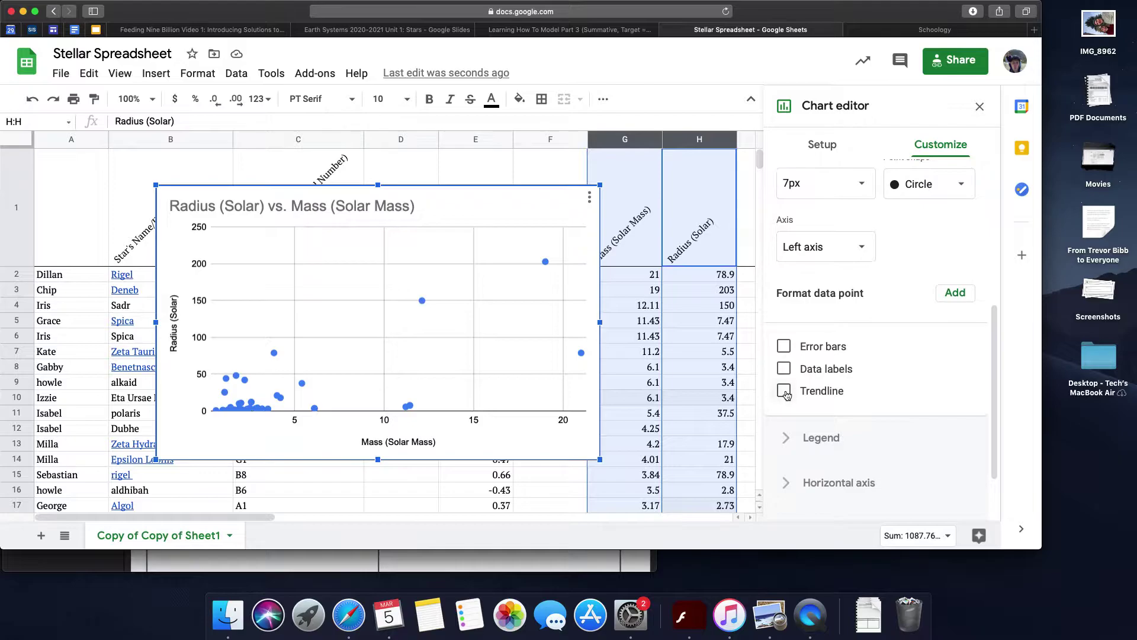
pyautogui.click(784, 392)
pyautogui.scroll(-5, 820, 356)
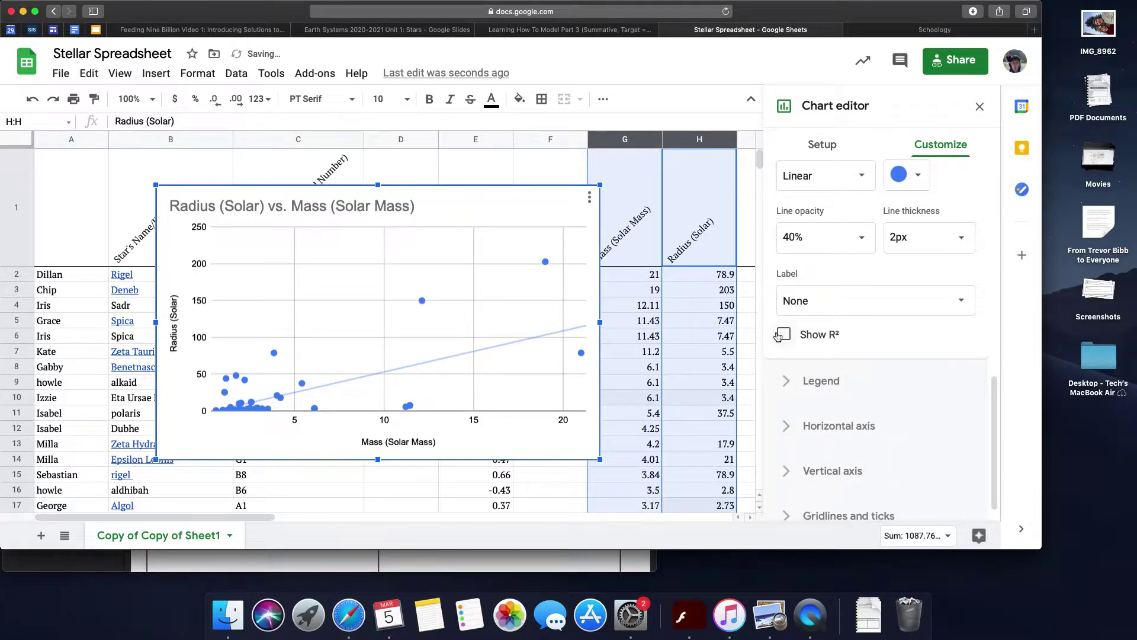
pyautogui.click(784, 335)
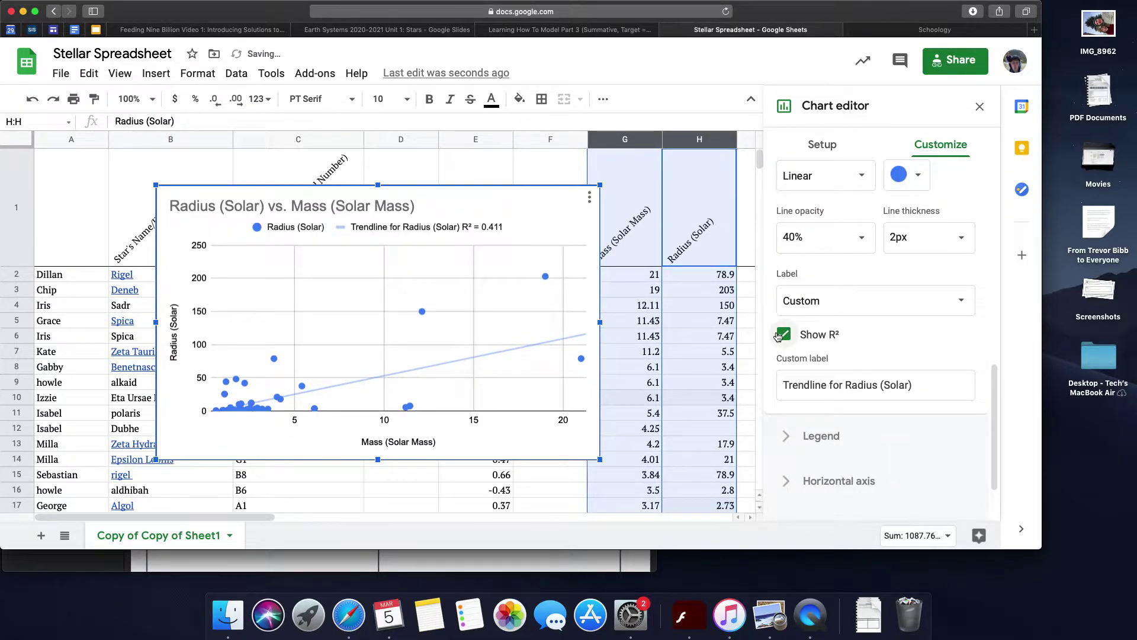
# Step: Try exponential and logarithmic trendline types, then settle on Linear with R² 0.411
pyautogui.scroll(5, 788, 349)
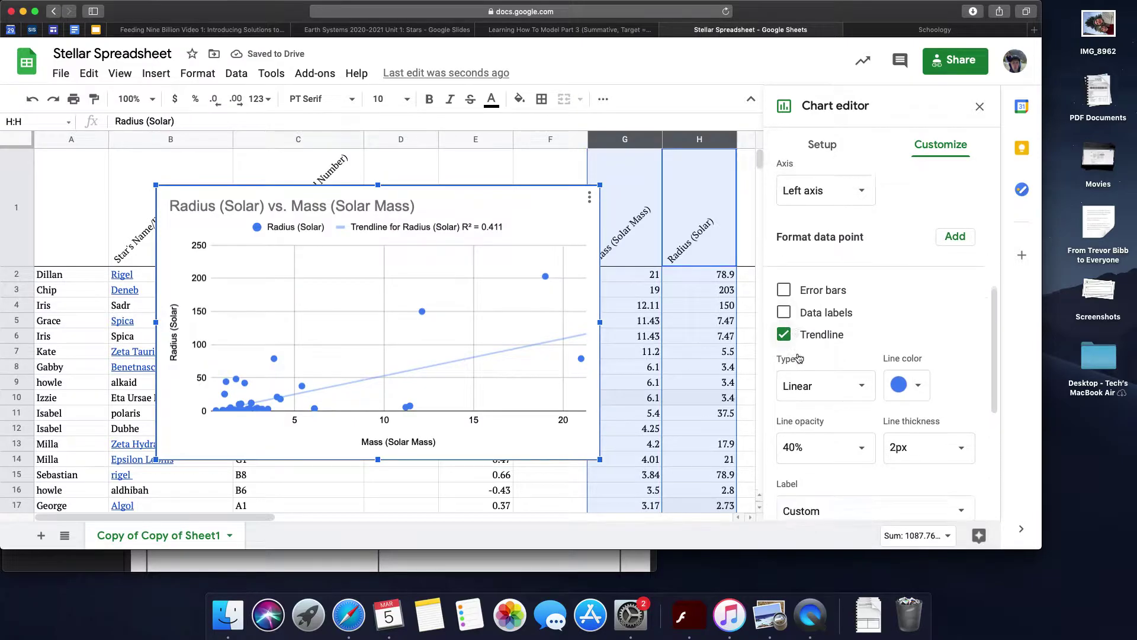
pyautogui.scroll(-1, 799, 358)
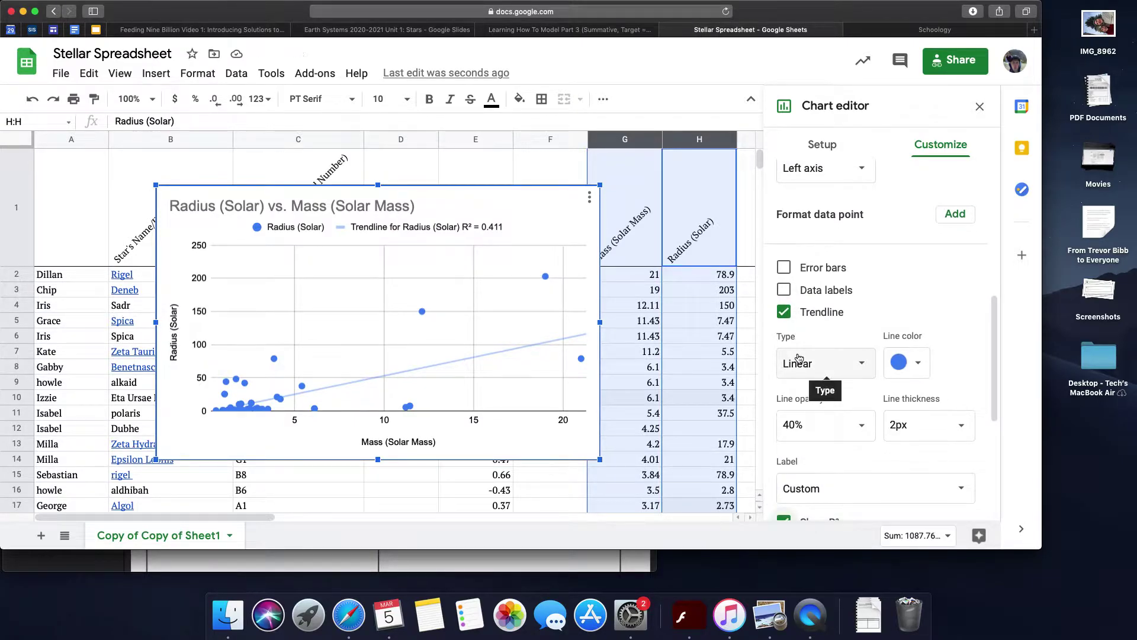
pyautogui.scroll(-1, 776, 332)
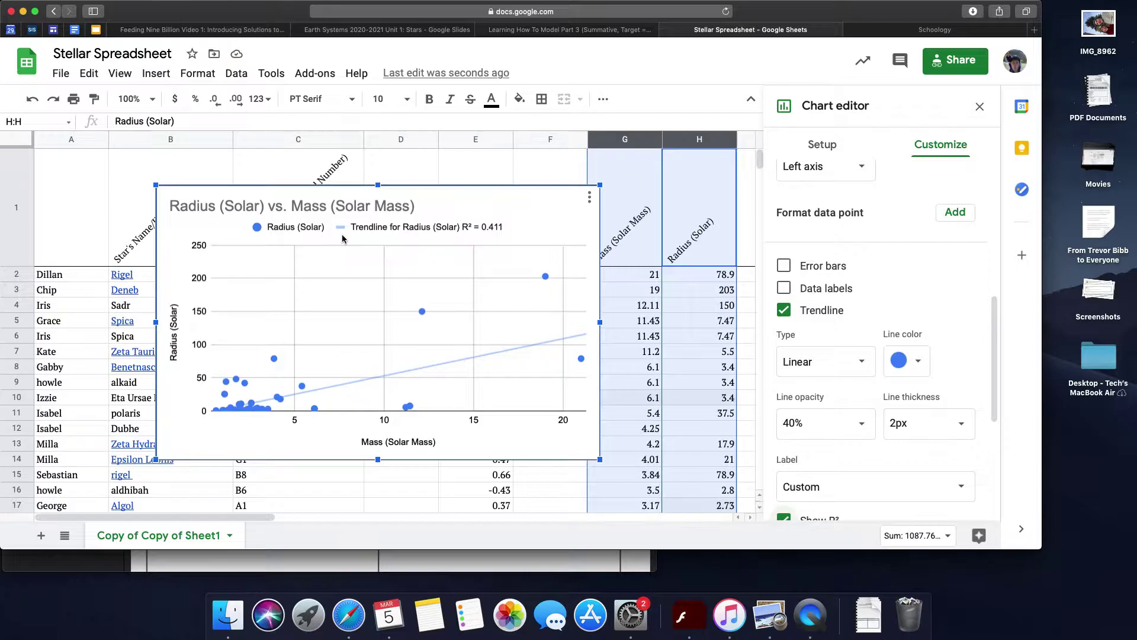
pyautogui.scroll(-3, 697, 358)
pyautogui.scroll(-5, 766, 360)
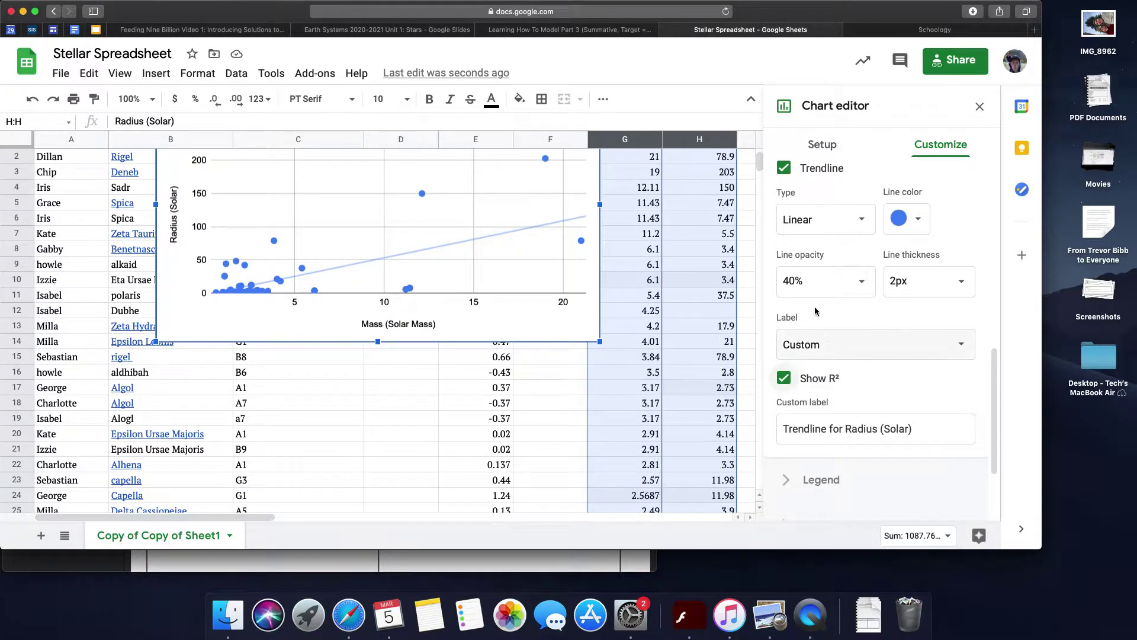
pyautogui.click(805, 226)
pyautogui.click(819, 240)
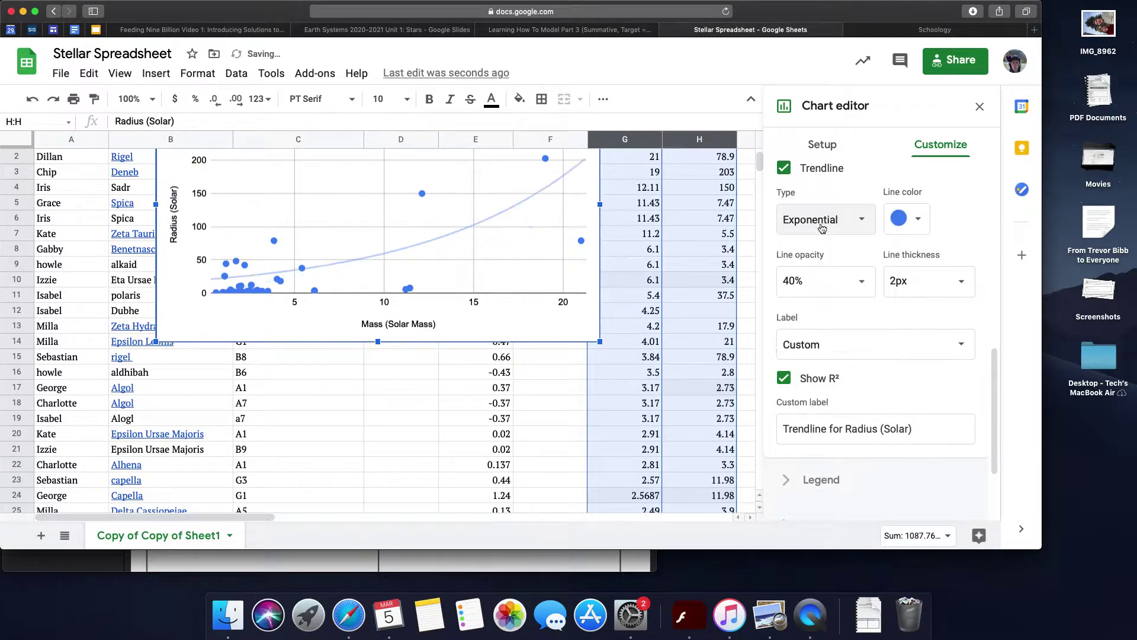
pyautogui.click(823, 227)
pyautogui.click(828, 261)
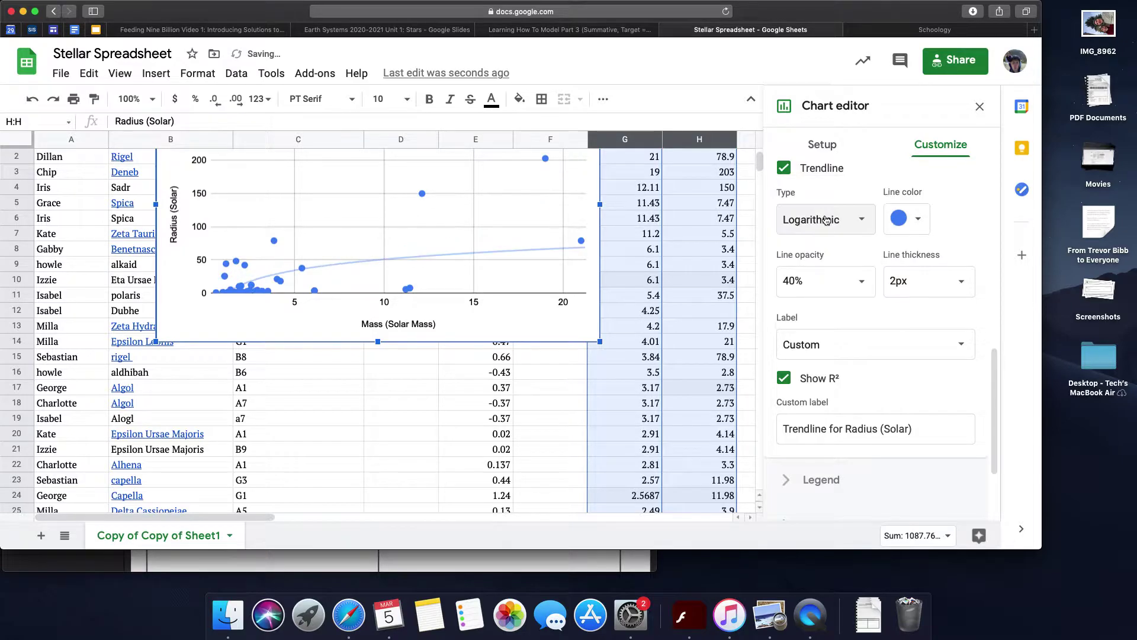
pyautogui.click(825, 219)
pyautogui.click(820, 145)
pyautogui.scroll(3, 554, 232)
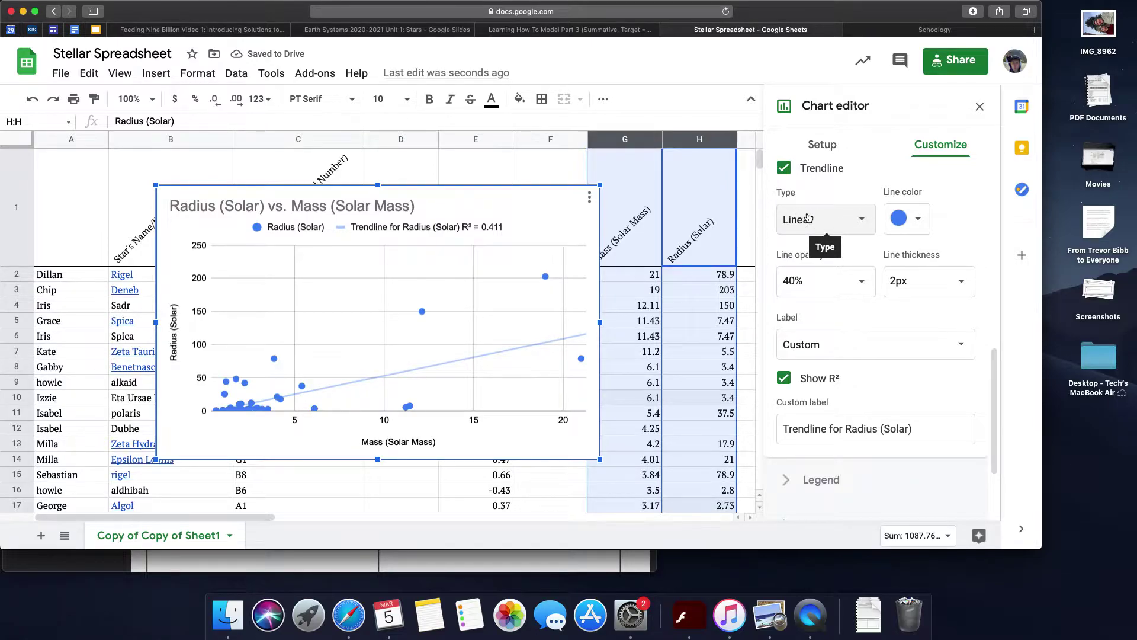
pyautogui.click(980, 106)
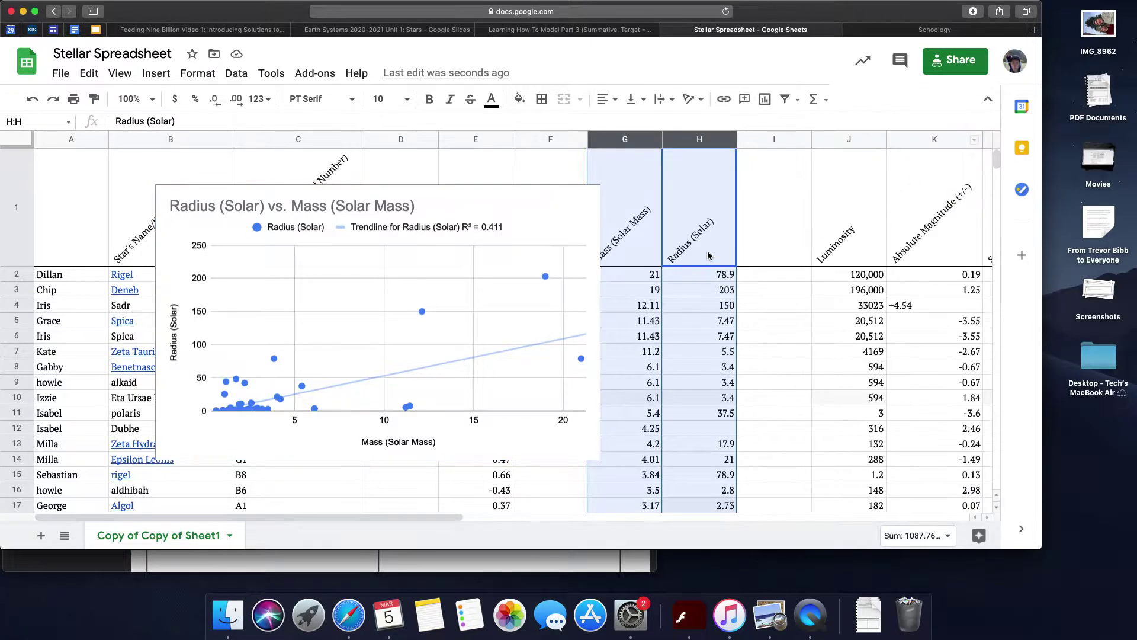
pyautogui.moveTo(597, 288); pyautogui.dragTo(542, 262)
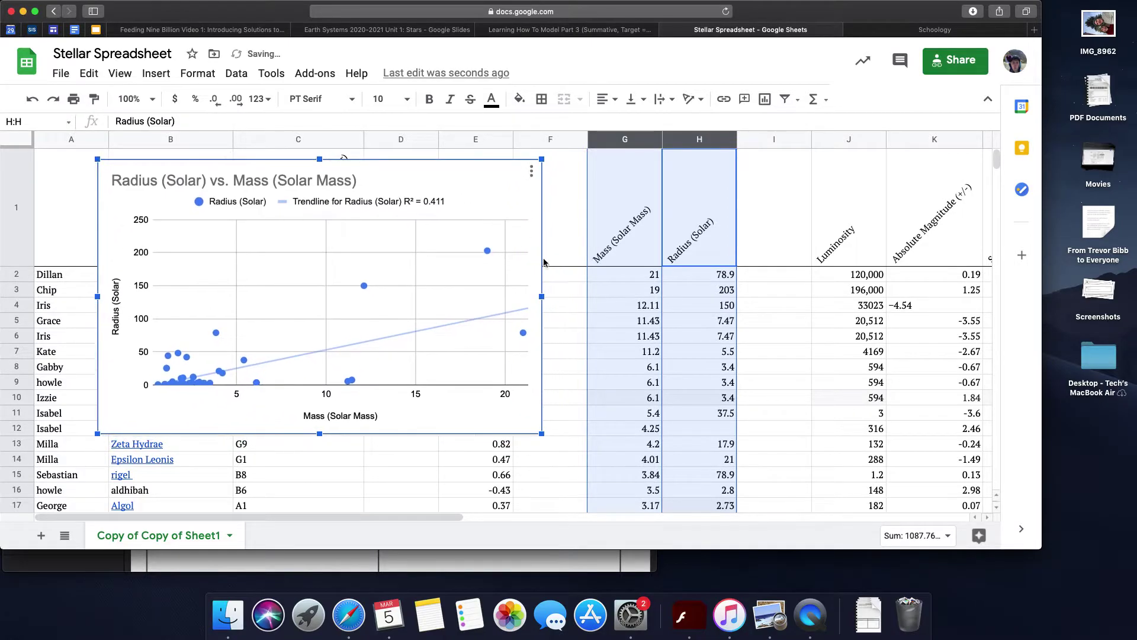
pyautogui.click(612, 275)
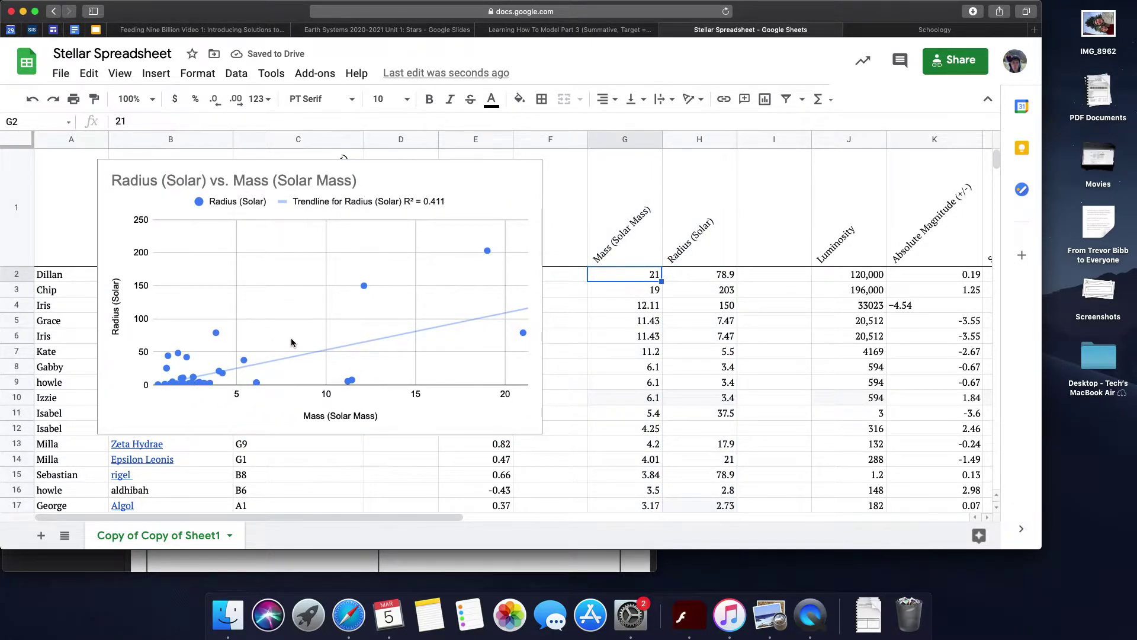
pyautogui.scroll(-5, 279, 343)
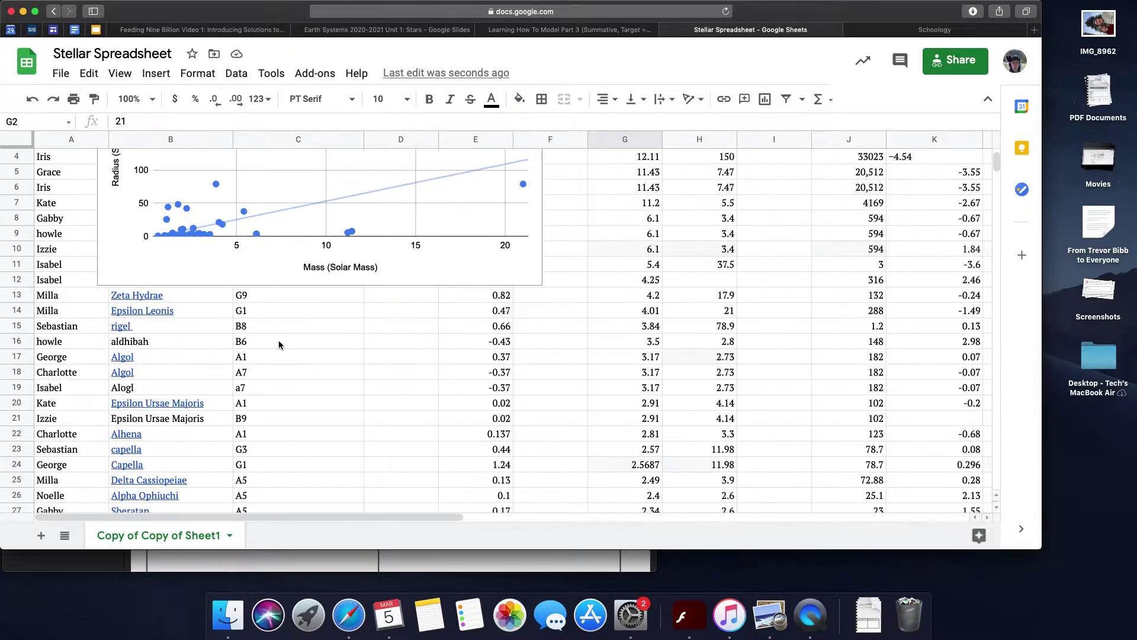
pyautogui.scroll(5, 261, 343)
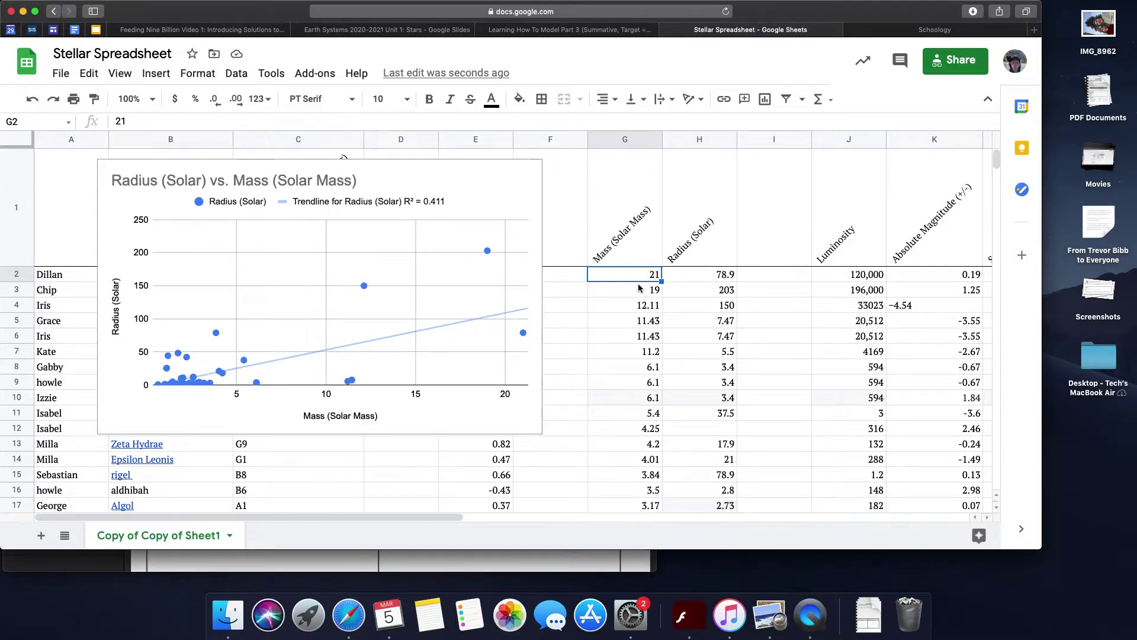
# Step: Undo the accidental move of the value 21 from G2 into G1
pyautogui.moveTo(639, 289)
pyautogui.mouseDown()
pyautogui.moveTo(638, 260)
pyautogui.moveTo(637, 283)
pyautogui.mouseUp()
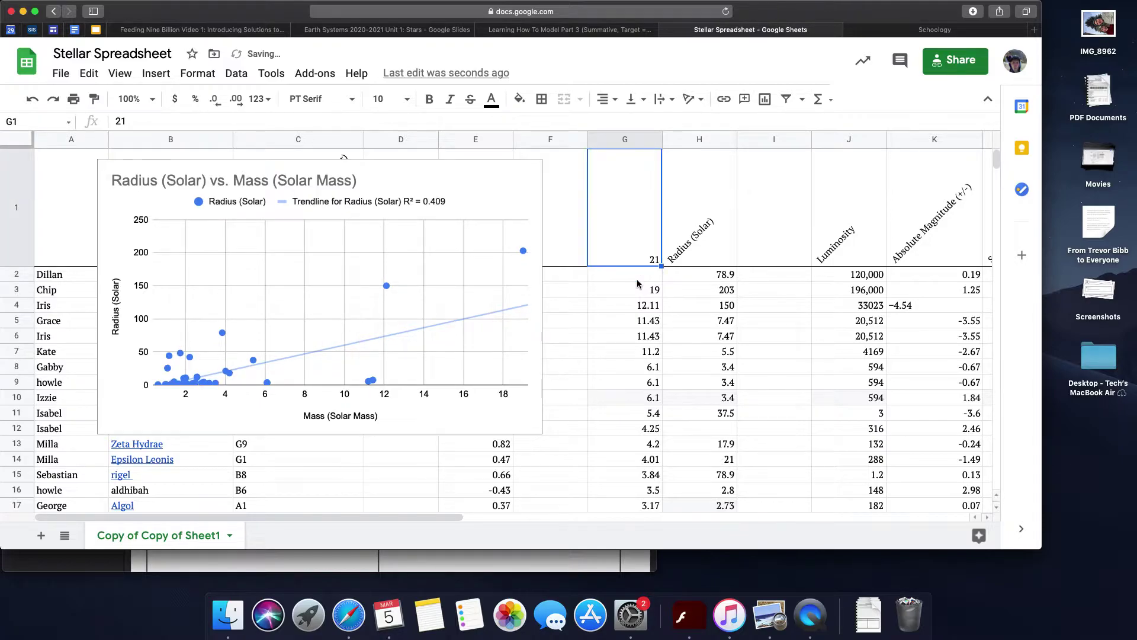
pyautogui.press('super+z')
pyautogui.click(638, 285)
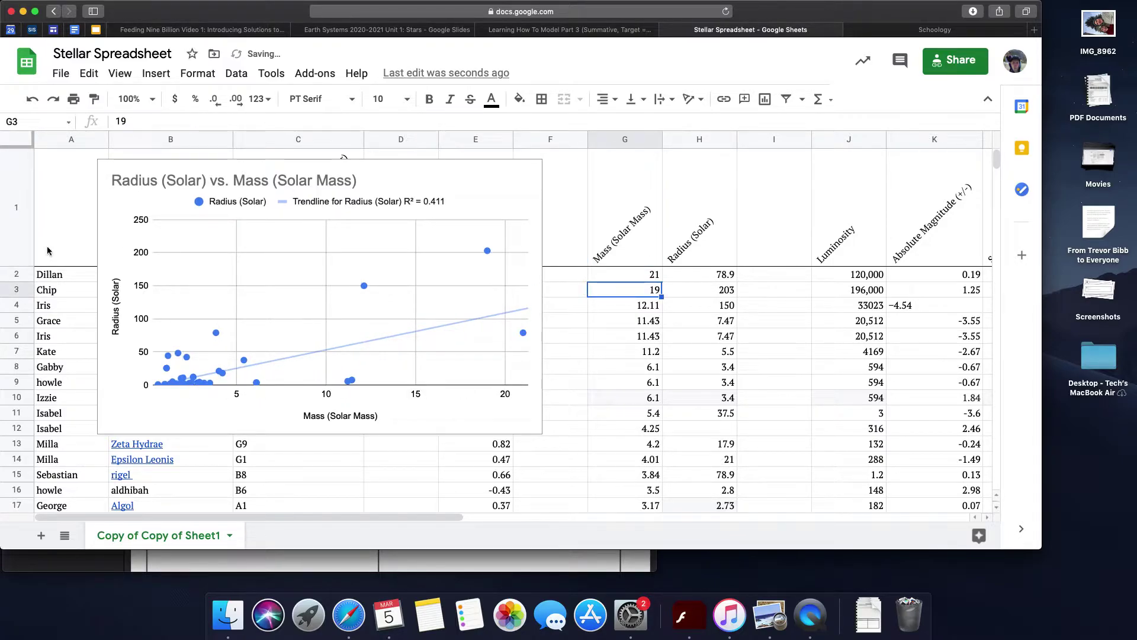
# Step: Select rows 2 through 7 and delete their contents, dropping R² to 0.005
pyautogui.click(18, 275)
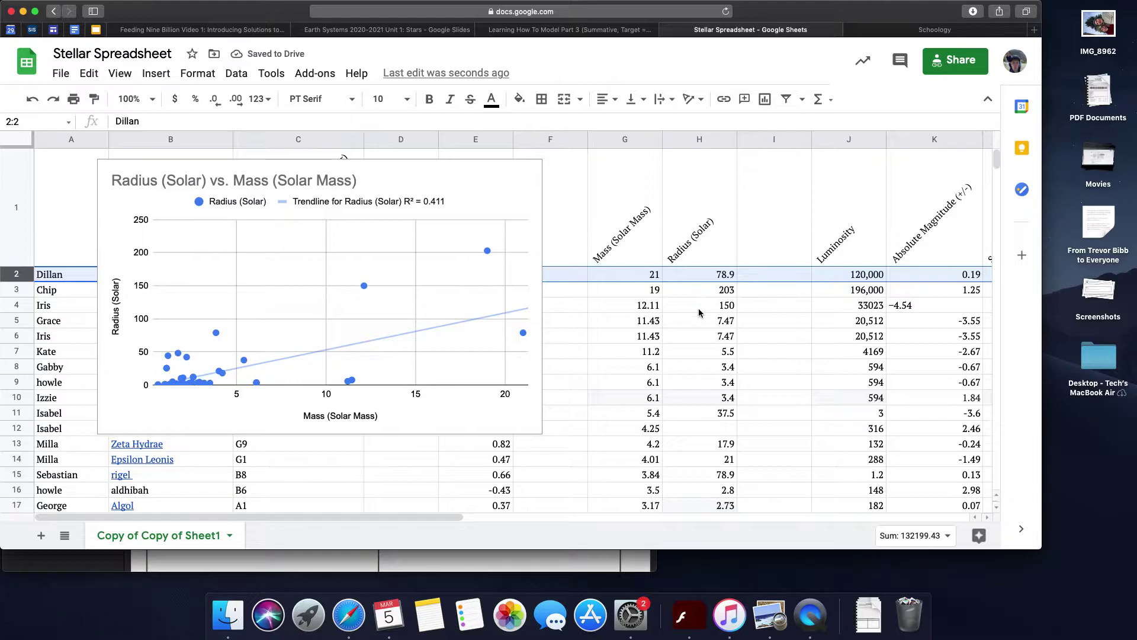
pyautogui.click(24, 290)
pyautogui.click(19, 275)
pyautogui.keyDown('super'); pyautogui.click(18, 290); pyautogui.keyUp('super')
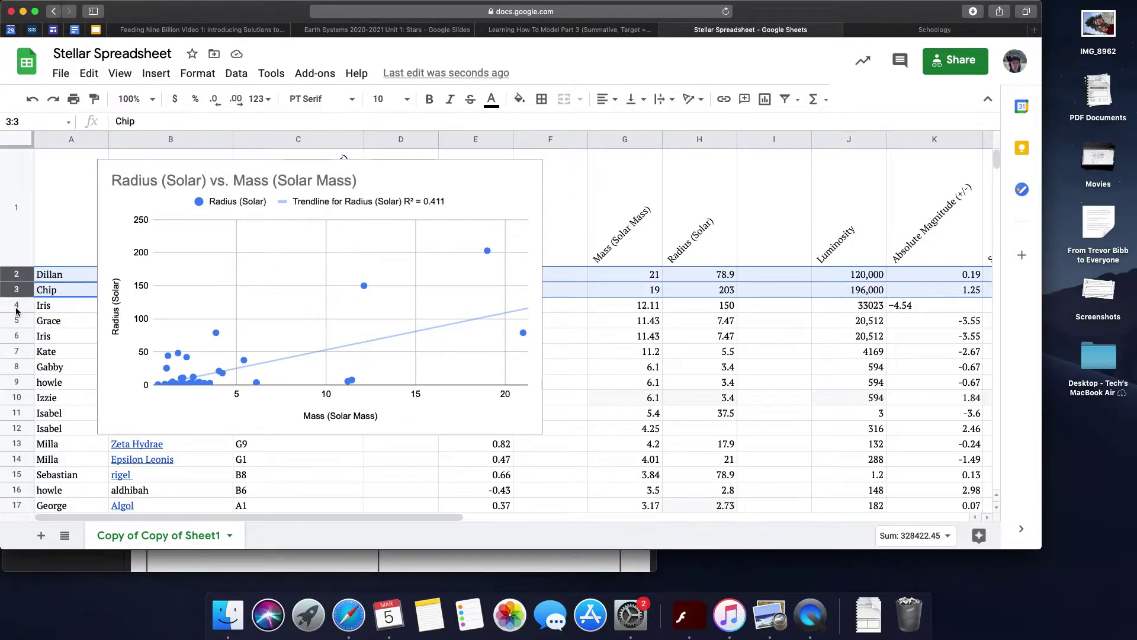
pyautogui.keyDown('super'); pyautogui.click(17, 308); pyautogui.keyUp('super')
pyautogui.keyDown('super'); pyautogui.click(16, 323); pyautogui.keyUp('super')
pyautogui.keyDown('super'); pyautogui.click(16, 338); pyautogui.keyUp('super')
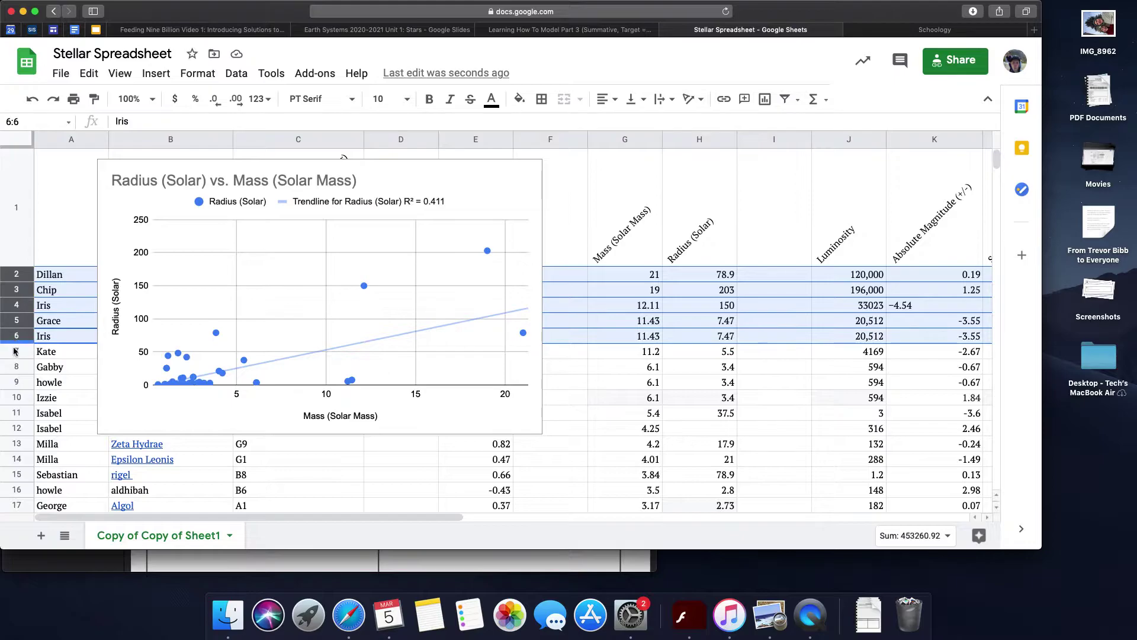
pyautogui.keyDown('super'); pyautogui.click(16, 351); pyautogui.keyUp('super')
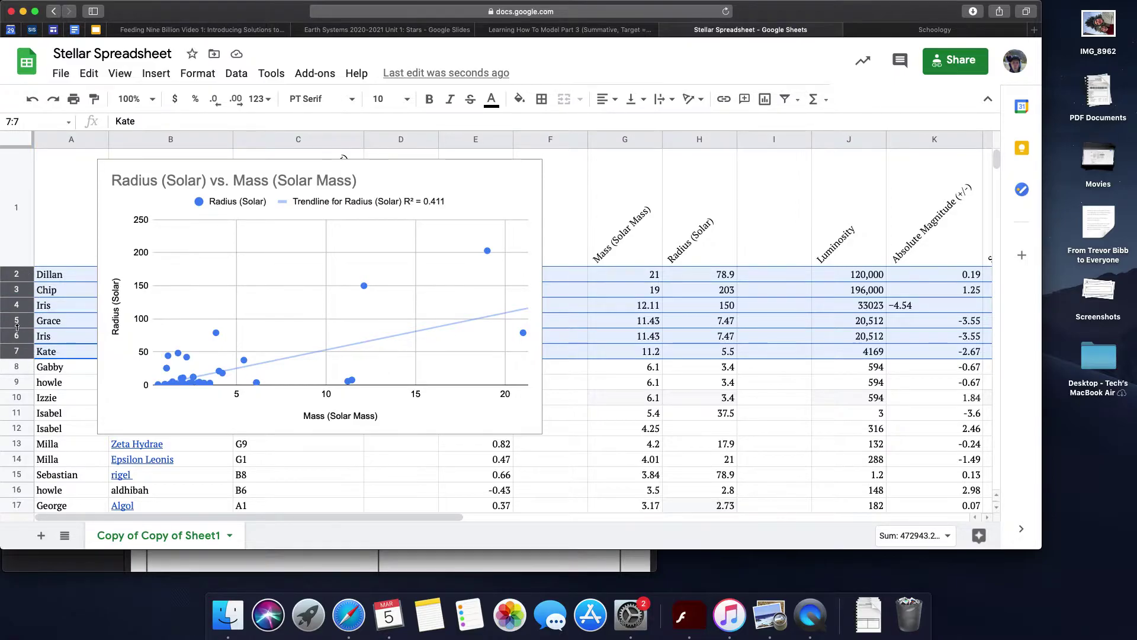
pyautogui.press('Delete')
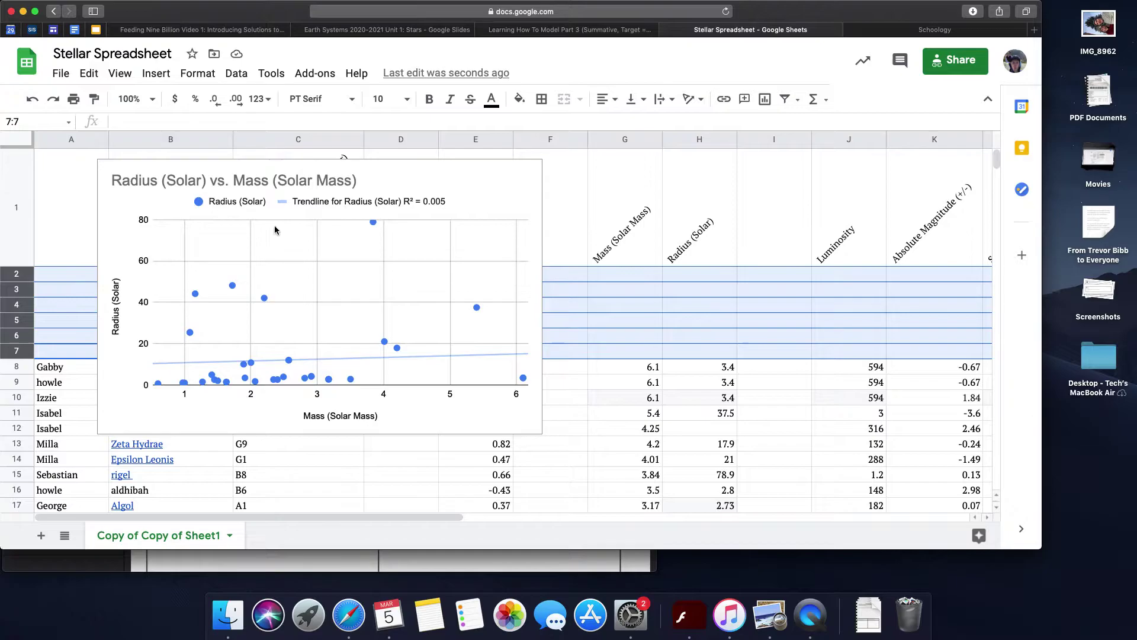
# Step: Drag the scatter chart right, then back left so it sits over columns B–F
pyautogui.click(532, 182)
pyautogui.moveTo(531, 181); pyautogui.dragTo(544, 191)
pyautogui.click(544, 191)
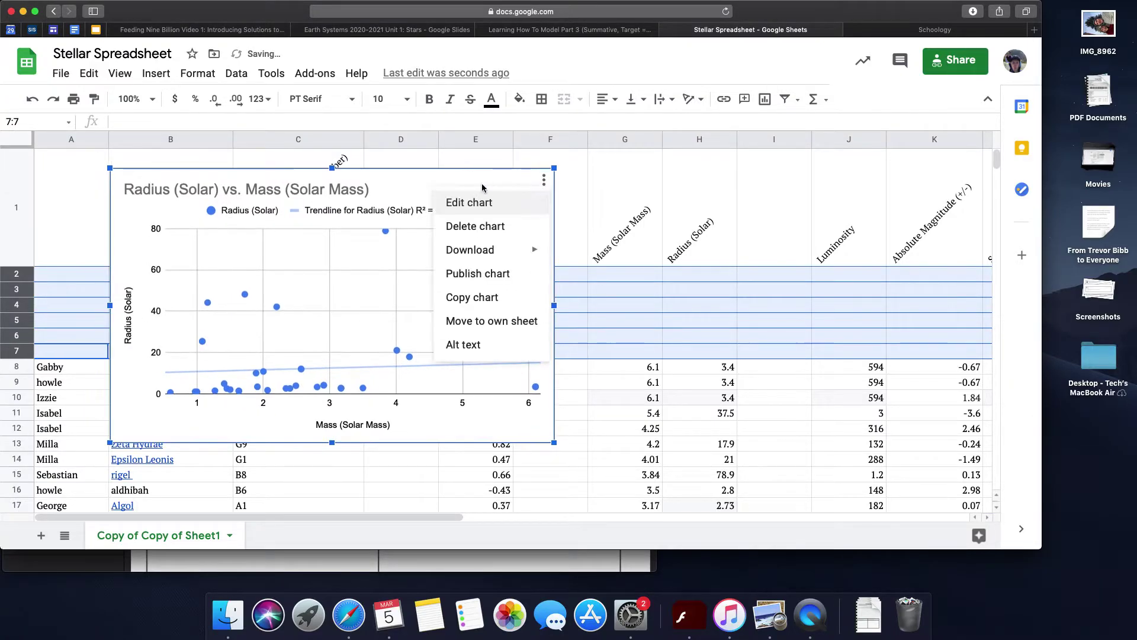
pyautogui.click(473, 181)
pyautogui.moveTo(473, 181); pyautogui.dragTo(634, 168)
pyautogui.moveTo(544, 220)
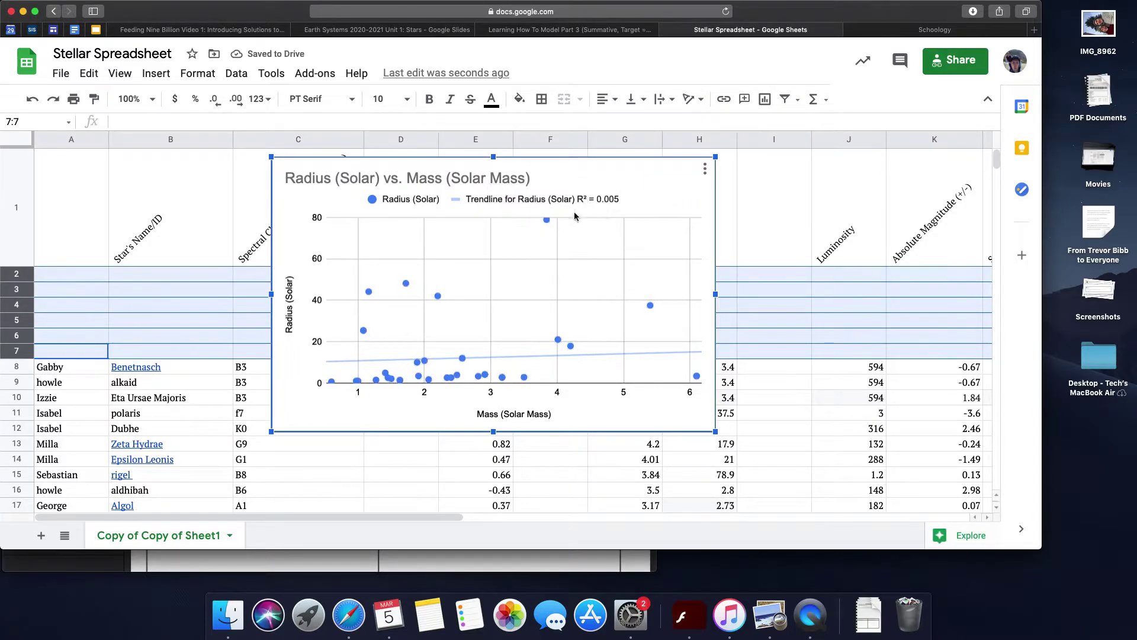
pyautogui.moveTo(630, 176); pyautogui.dragTo(509, 170)
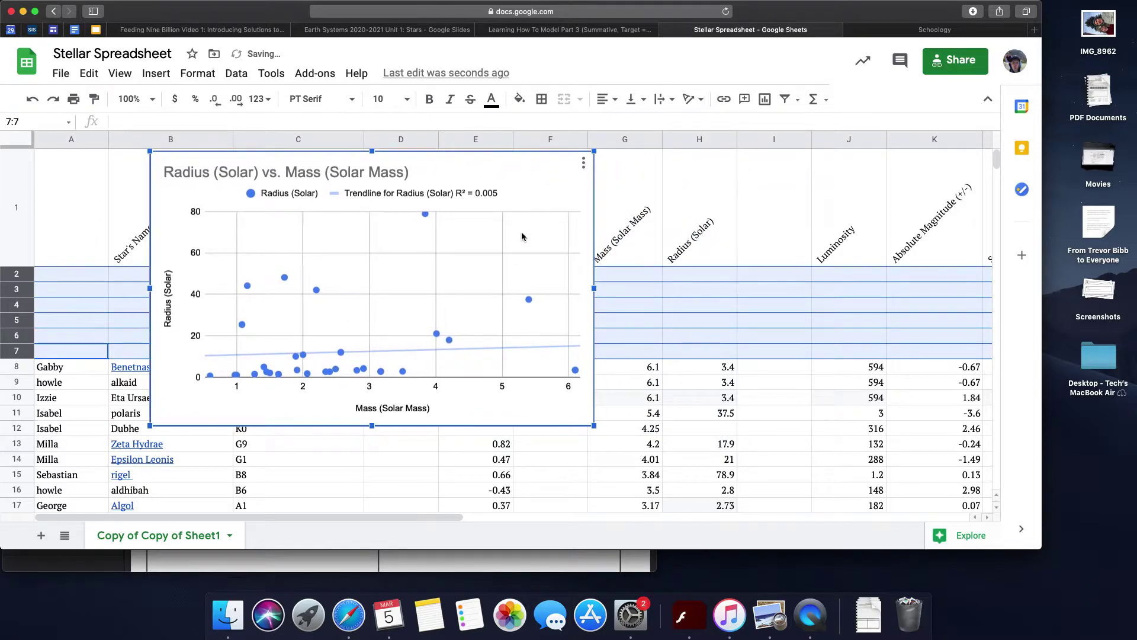
# Step: Move along row 15 to the star name Rigel in B15
pyautogui.click(705, 475)
pyautogui.press('Left')
pyautogui.press('Left')
pyautogui.press('Left')
pyautogui.press('Left')
pyautogui.press('Left')
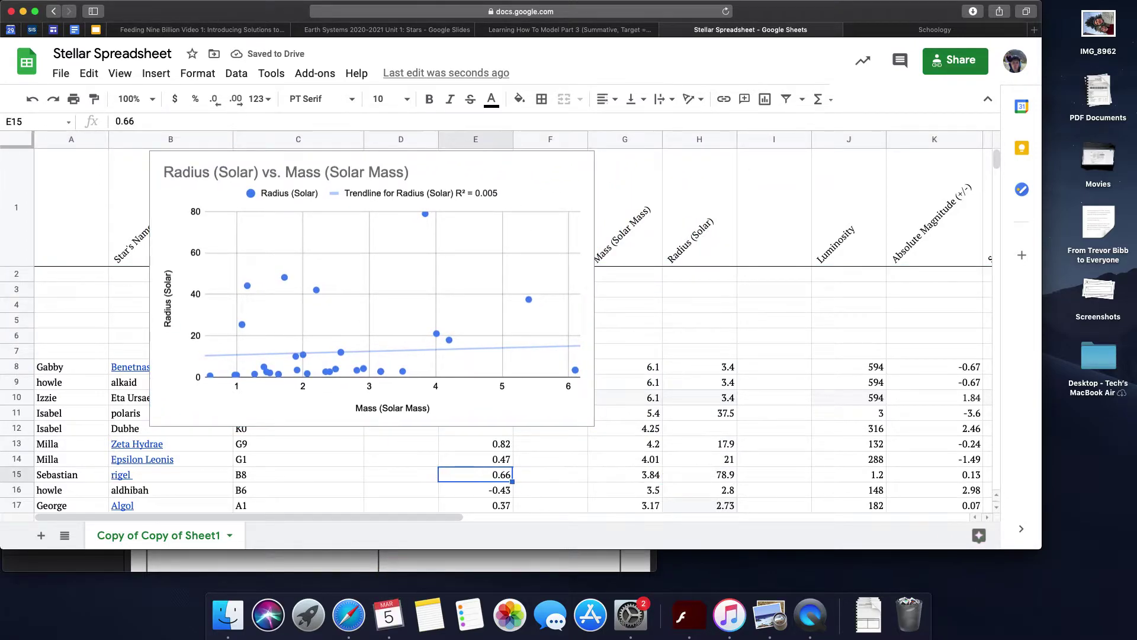
pyautogui.press('Left')
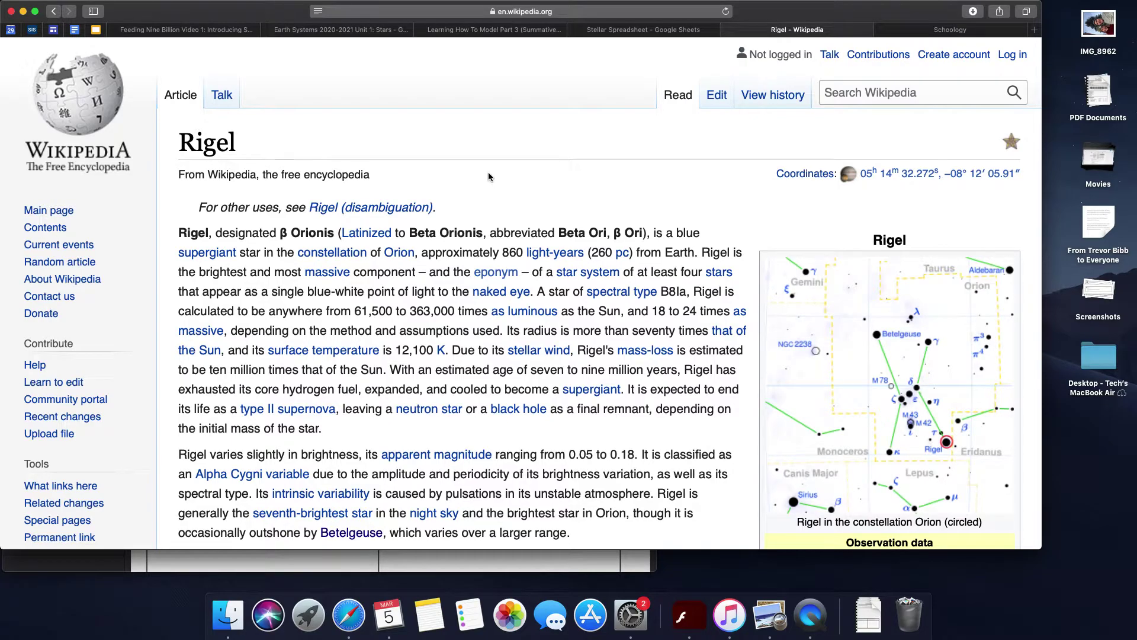
# Step: Highlight the passage giving Rigel 61,500–363,000 times the Sun's luminosity and 18–24 solar masses
pyautogui.scroll(-2, 458, 195)
pyautogui.scroll(-5, 459, 193)
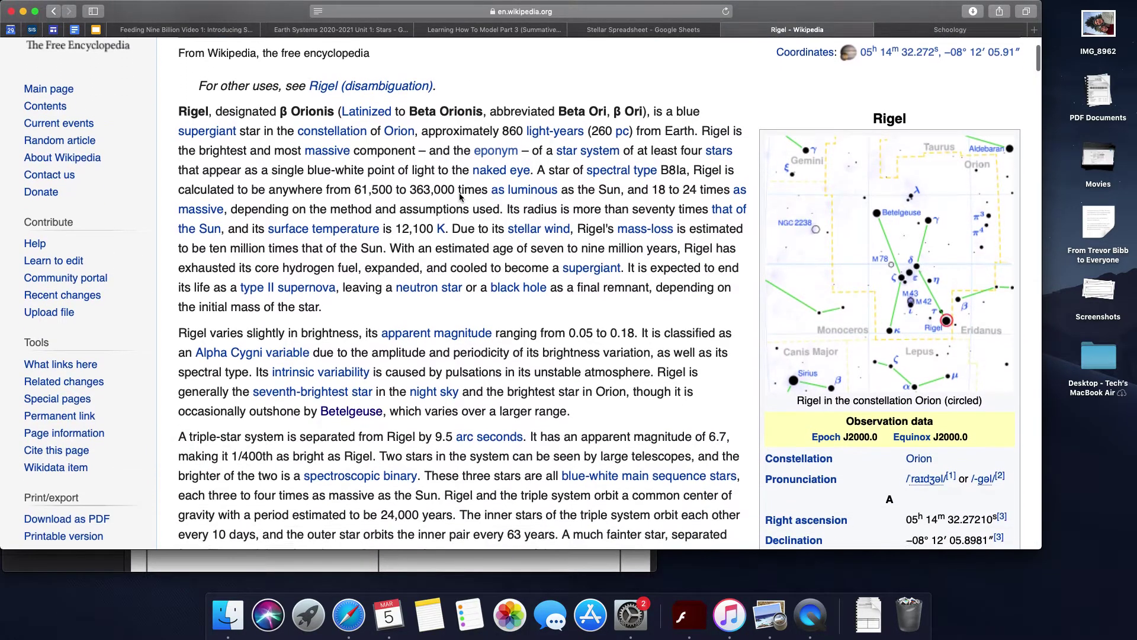
pyautogui.scroll(-2, 460, 194)
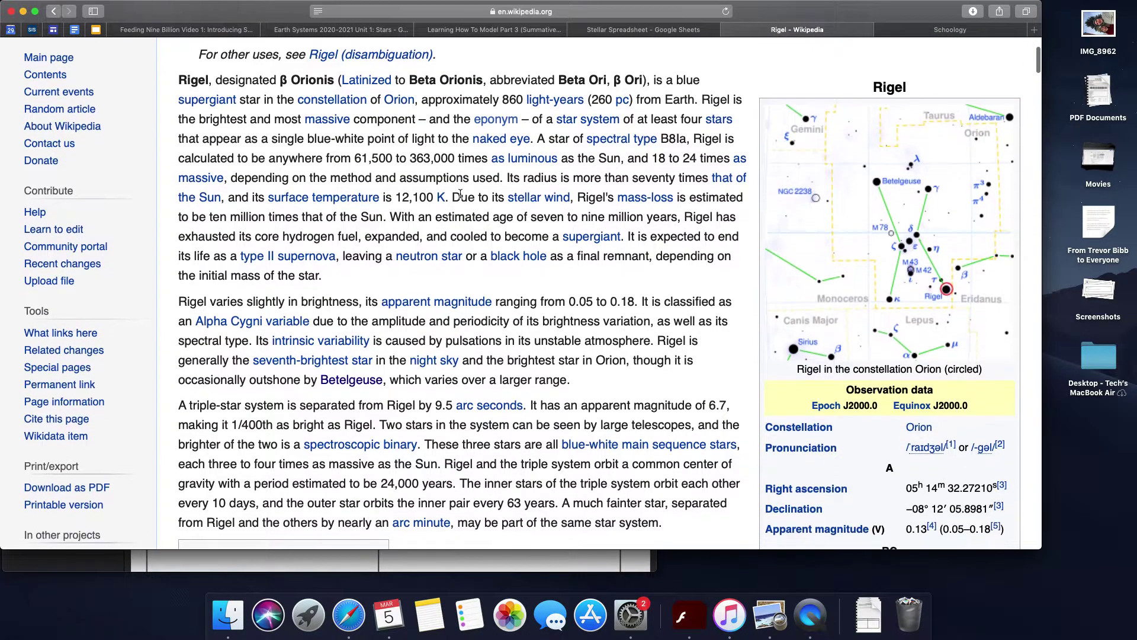
pyautogui.scroll(-8, 460, 194)
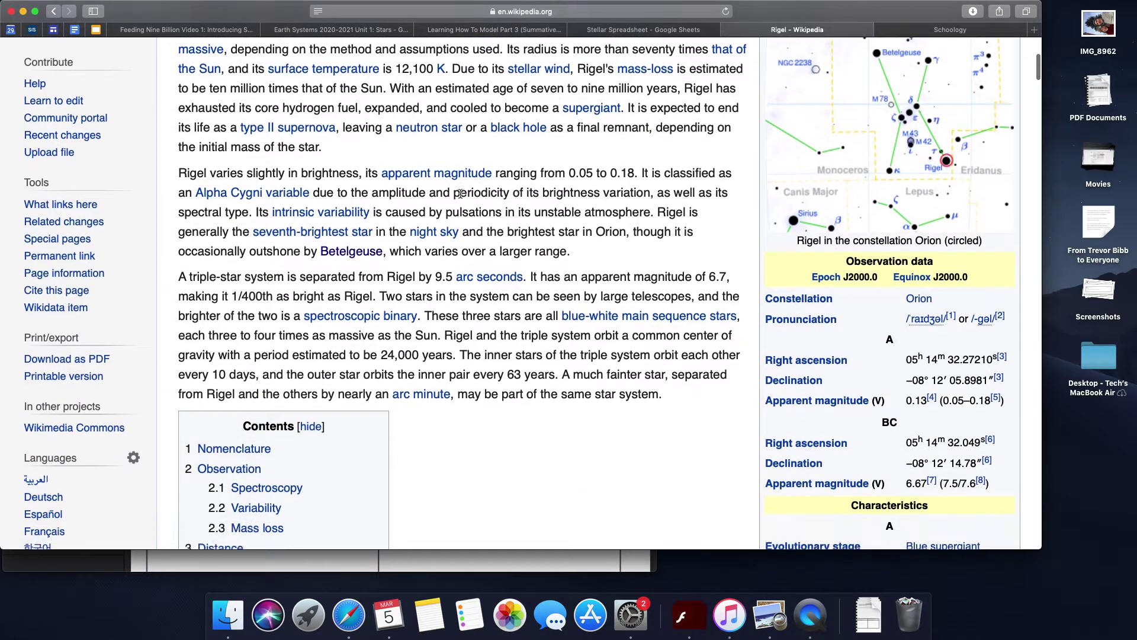
pyautogui.scroll(8, 460, 194)
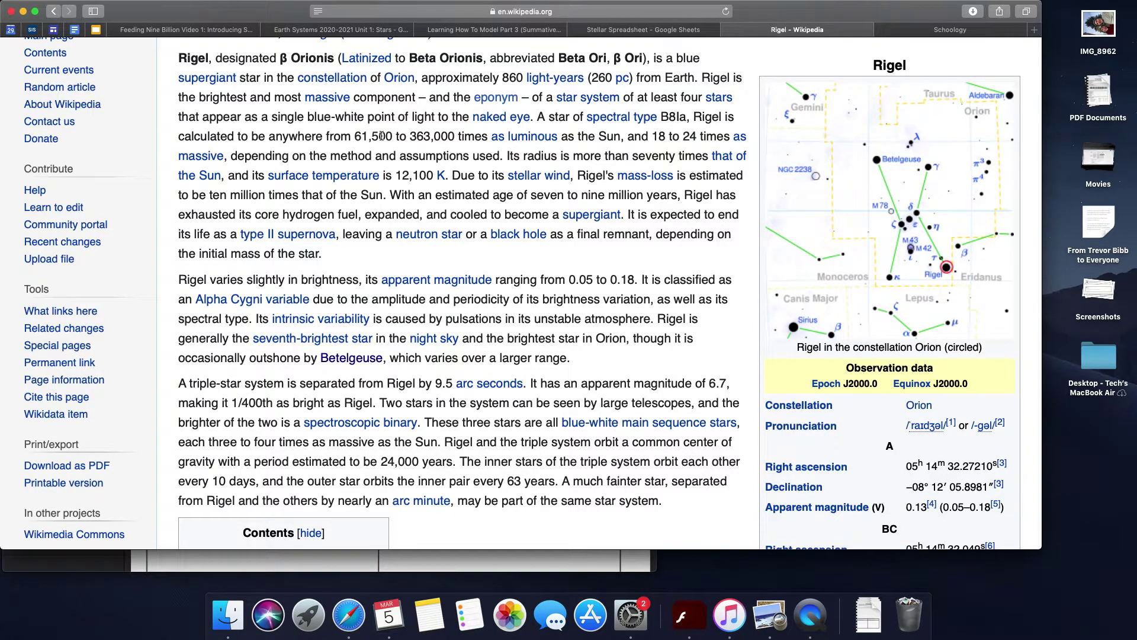
pyautogui.moveTo(381, 136); pyautogui.dragTo(508, 157)
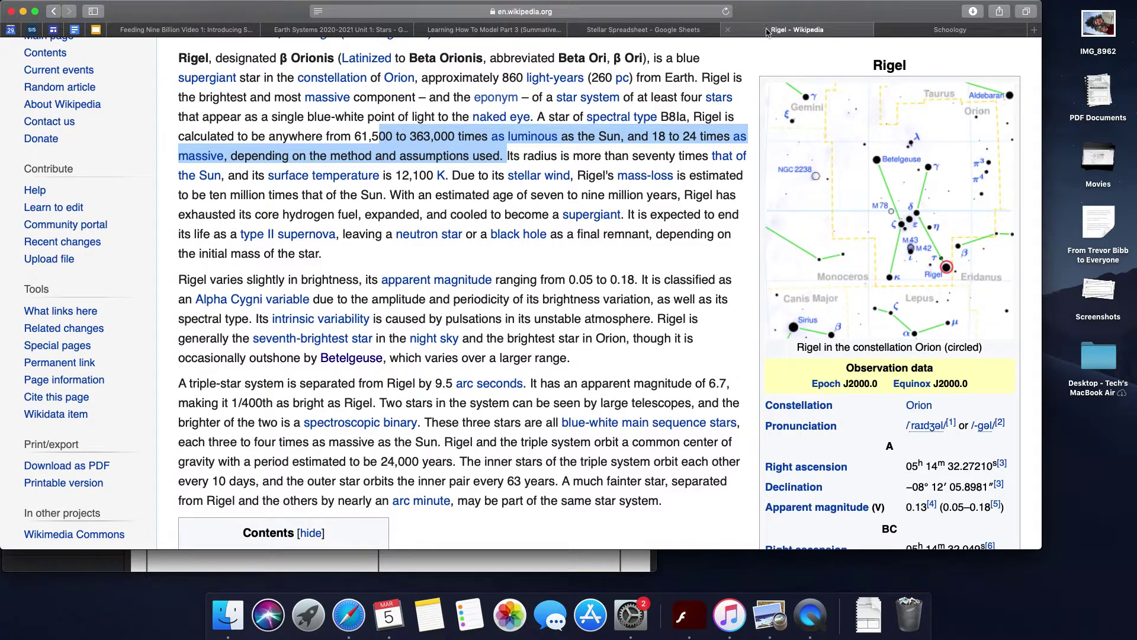
# Step: Back in the spreadsheet, clear Rigel's row 15, lowering the trendline R² to 0.001
pyautogui.click(728, 30)
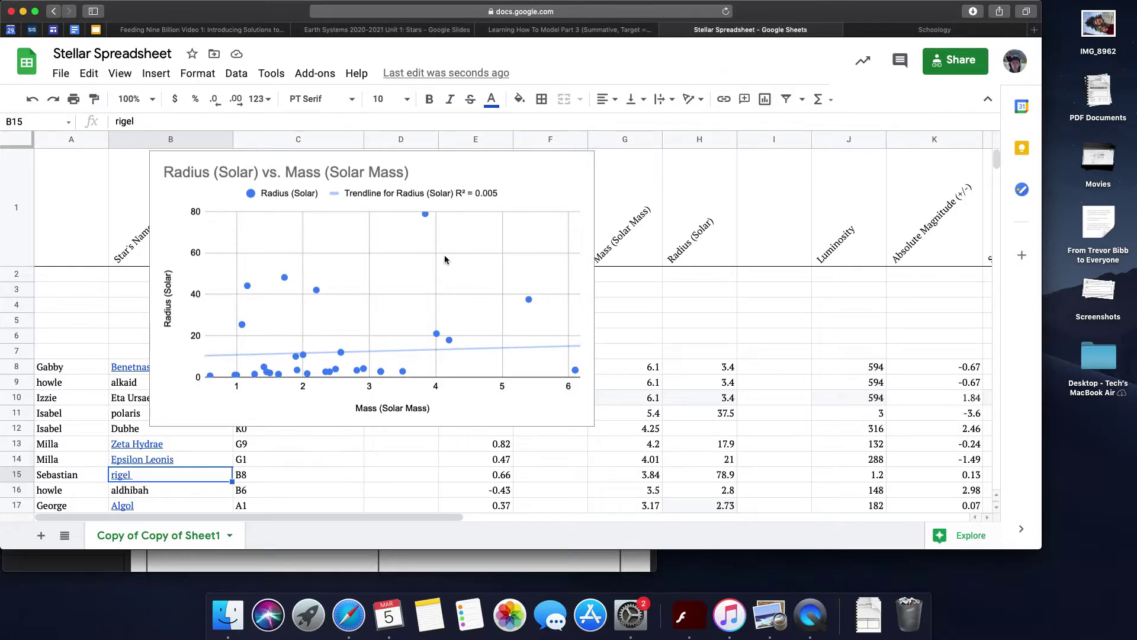
pyautogui.click(426, 214)
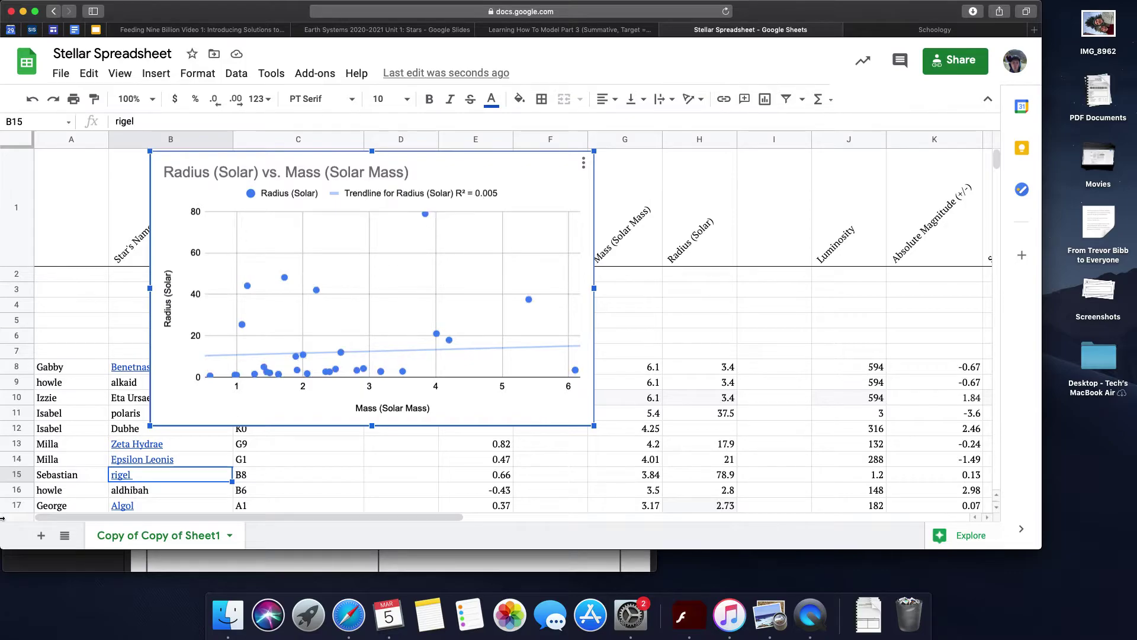
pyautogui.click(18, 474)
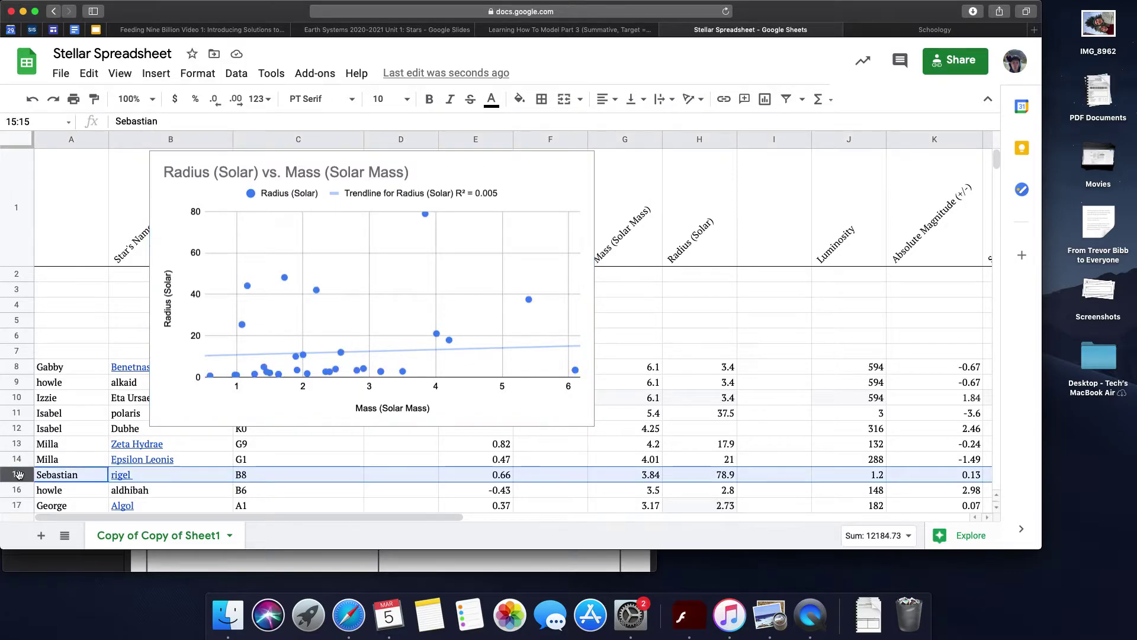
pyautogui.press('BackSpace')
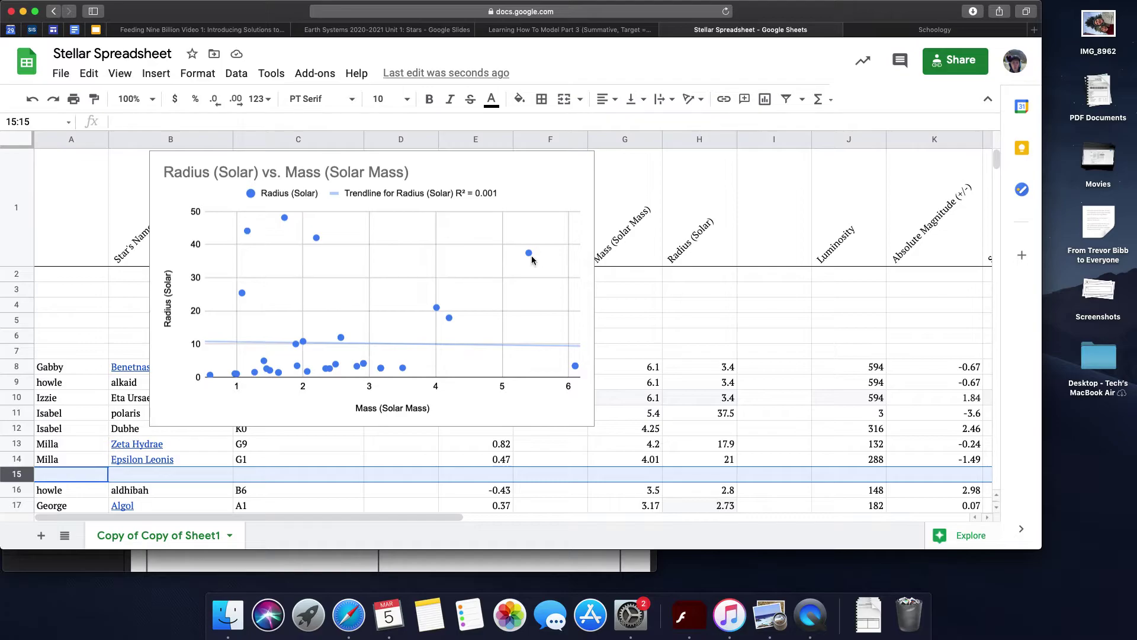
# Step: Tick the 'Computations completed.' box in the Learning How To Model document, then return to the spreadsheet
pyautogui.click(588, 30)
pyautogui.click(661, 377)
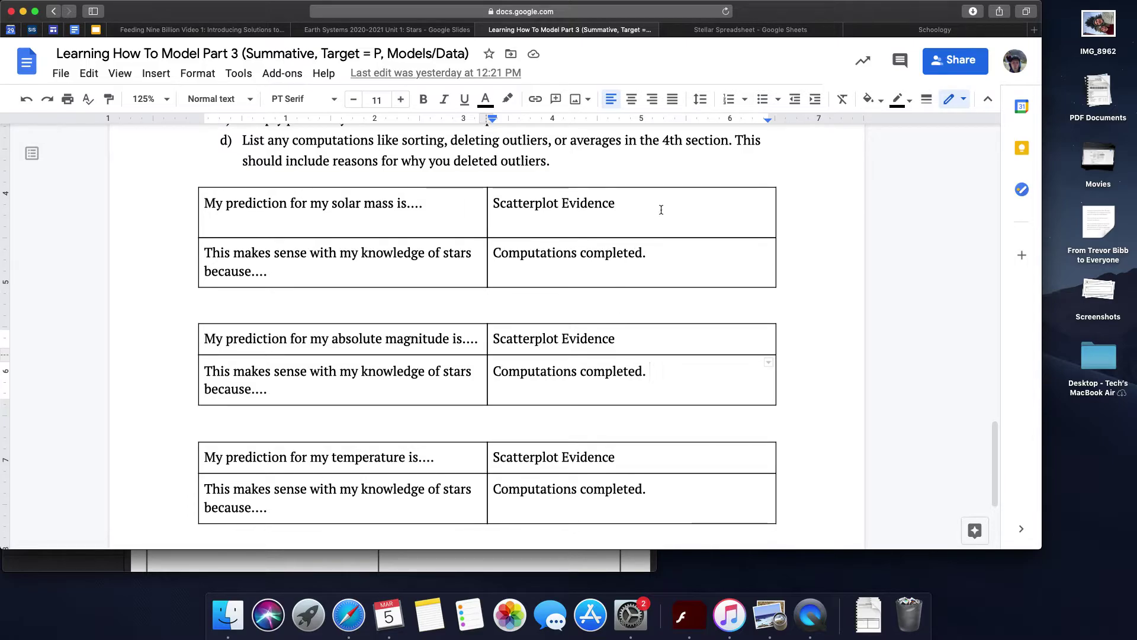
pyautogui.click(722, 31)
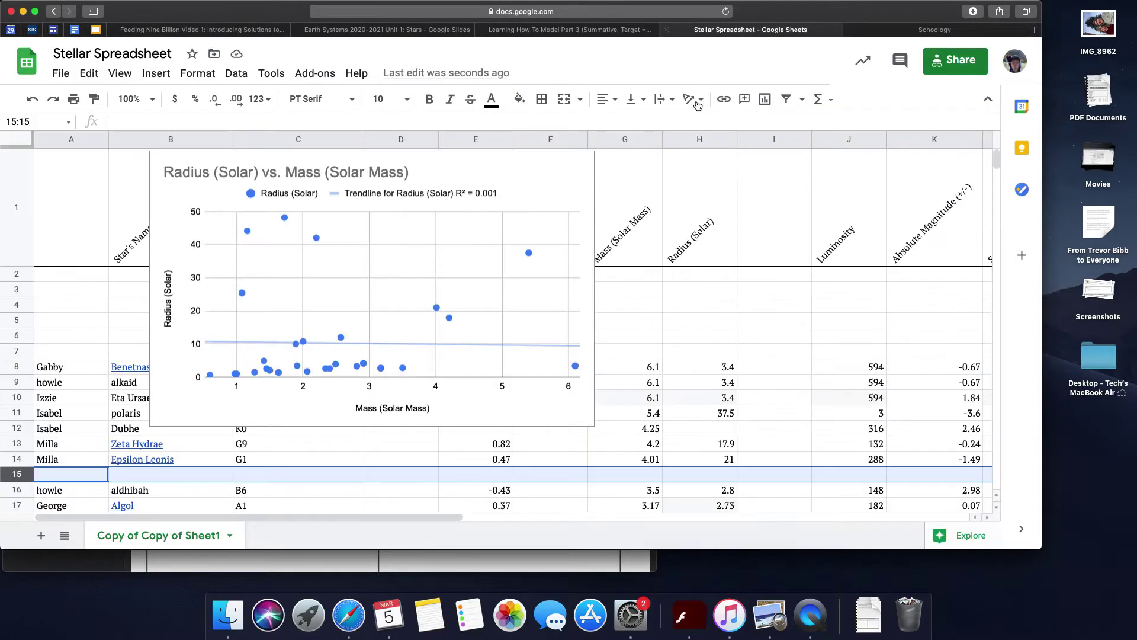
# Step: Scroll down to rows 18–41 and check the column G masses near 2, such as 2.5687 and 2.4
pyautogui.click(655, 349)
pyautogui.scroll(-3, 655, 350)
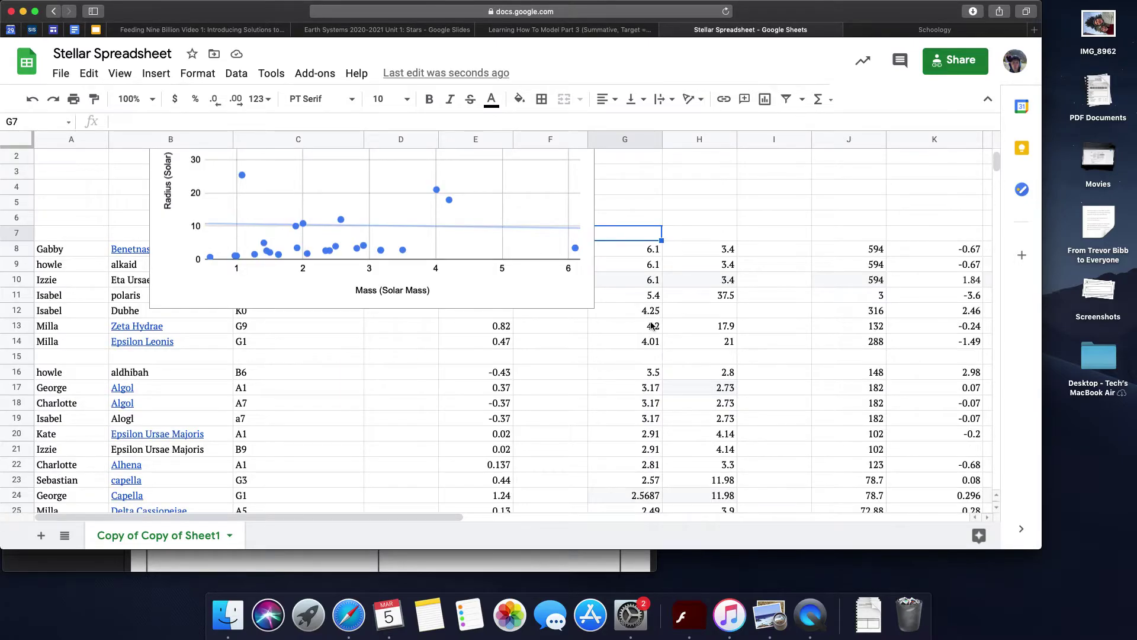
pyautogui.scroll(3, 651, 325)
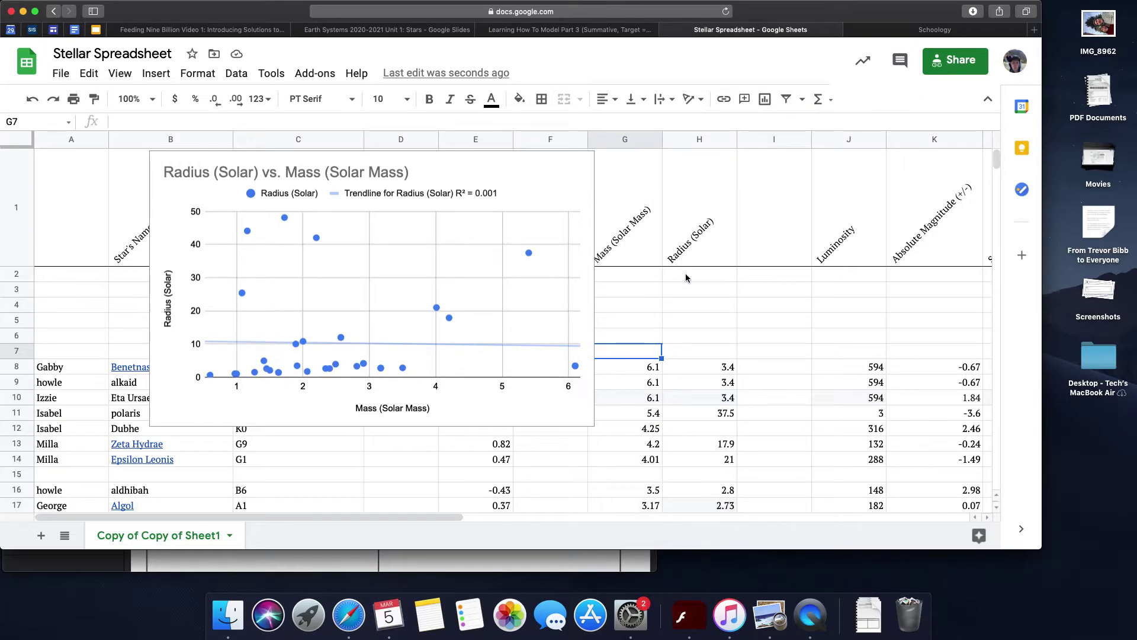
pyautogui.click(774, 171)
pyautogui.press('super+a')
pyautogui.press('super+a')
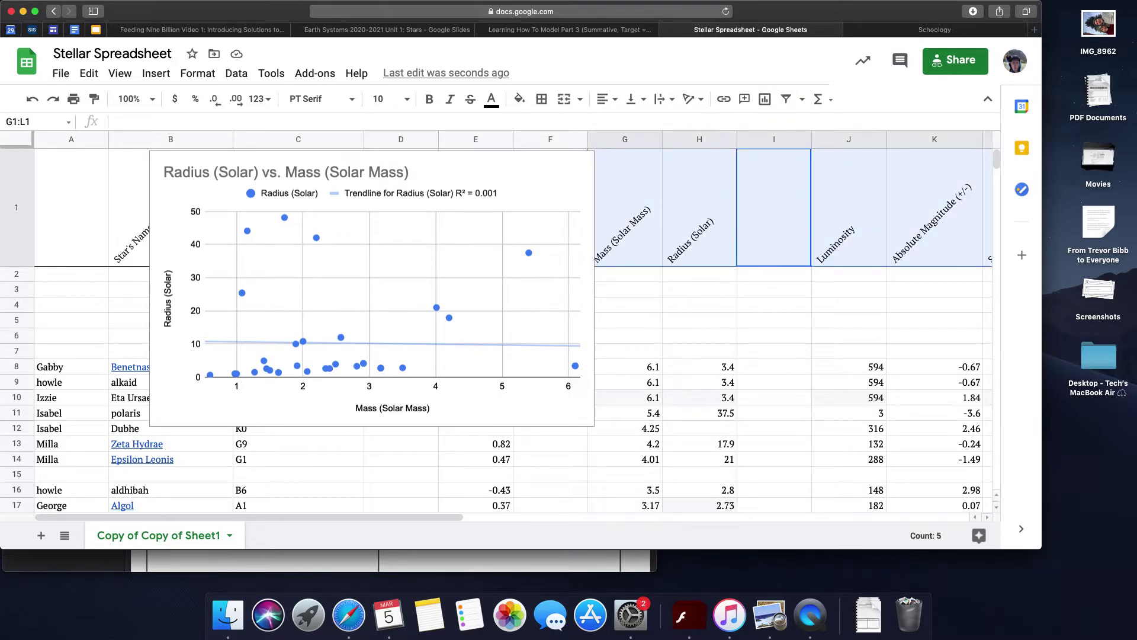
pyautogui.click(693, 325)
pyautogui.scroll(-10, 693, 325)
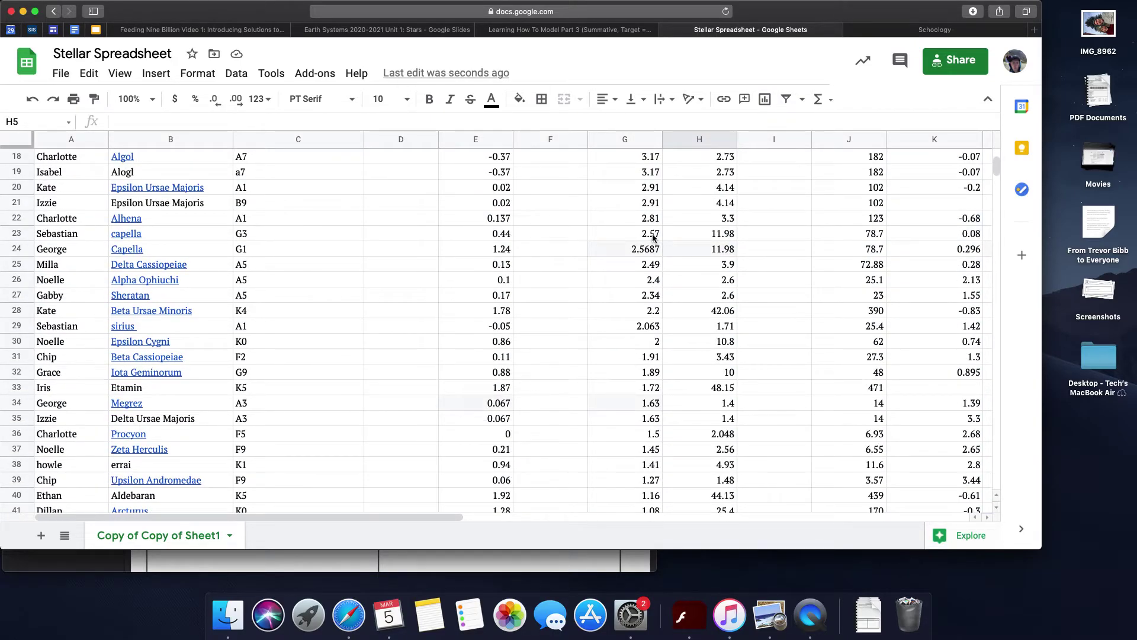
pyautogui.click(647, 251)
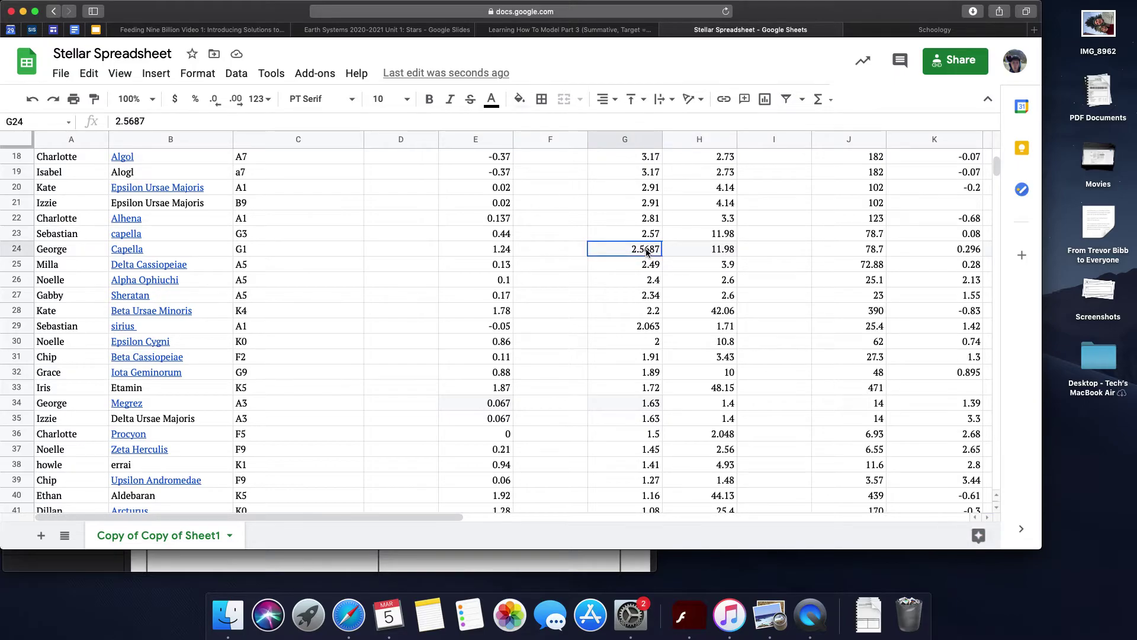
pyautogui.moveTo(647, 264); pyautogui.dragTo(644, 388)
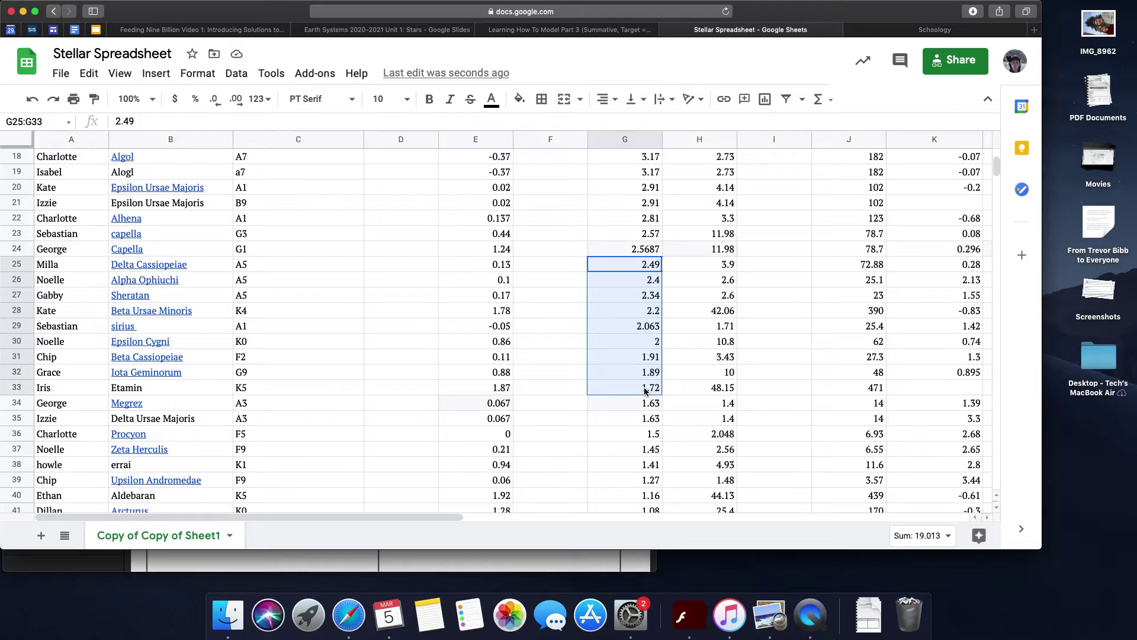
pyautogui.click(645, 386)
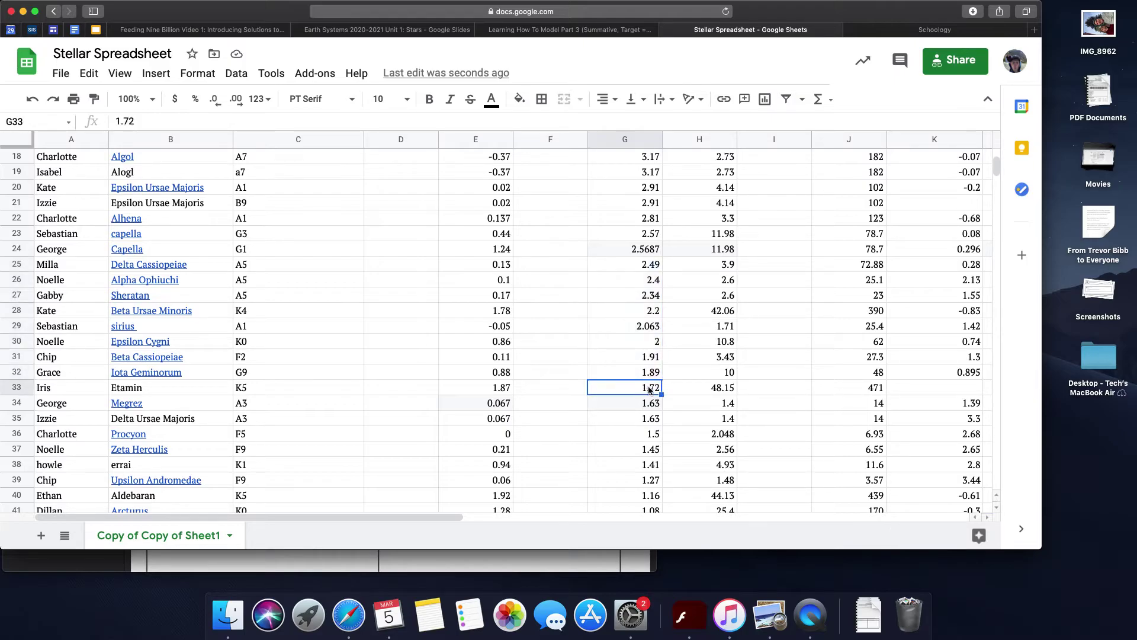
pyautogui.click(648, 278)
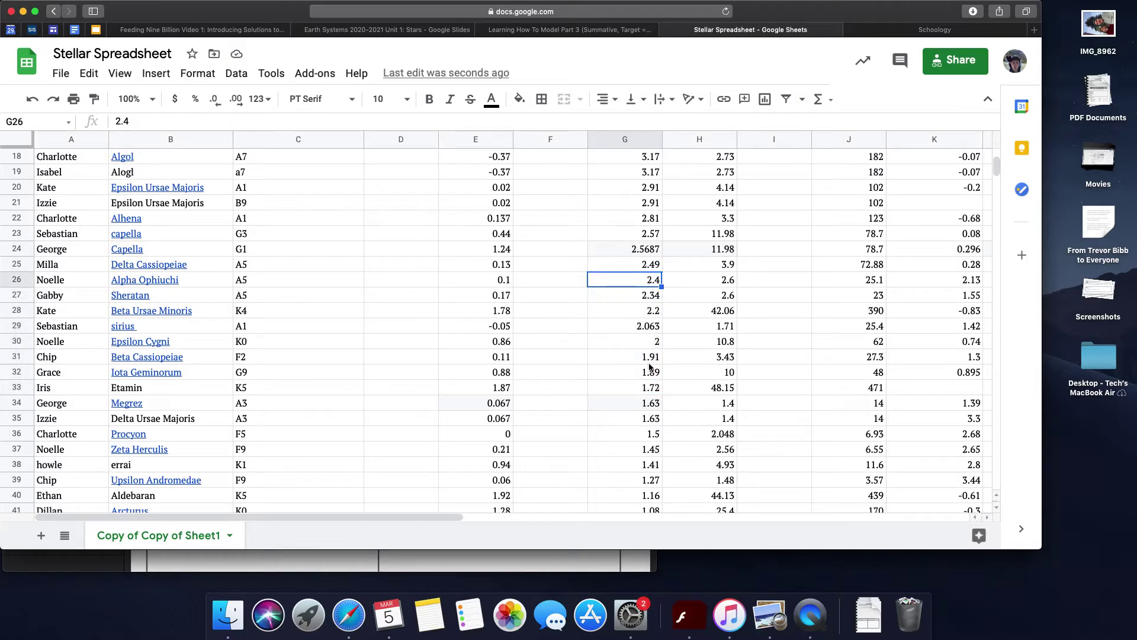
# Step: Fill the mass cells G25:G33 (2.49 down to 1.72) red
pyautogui.moveTo(640, 272); pyautogui.dragTo(651, 388)
pyautogui.click(519, 99)
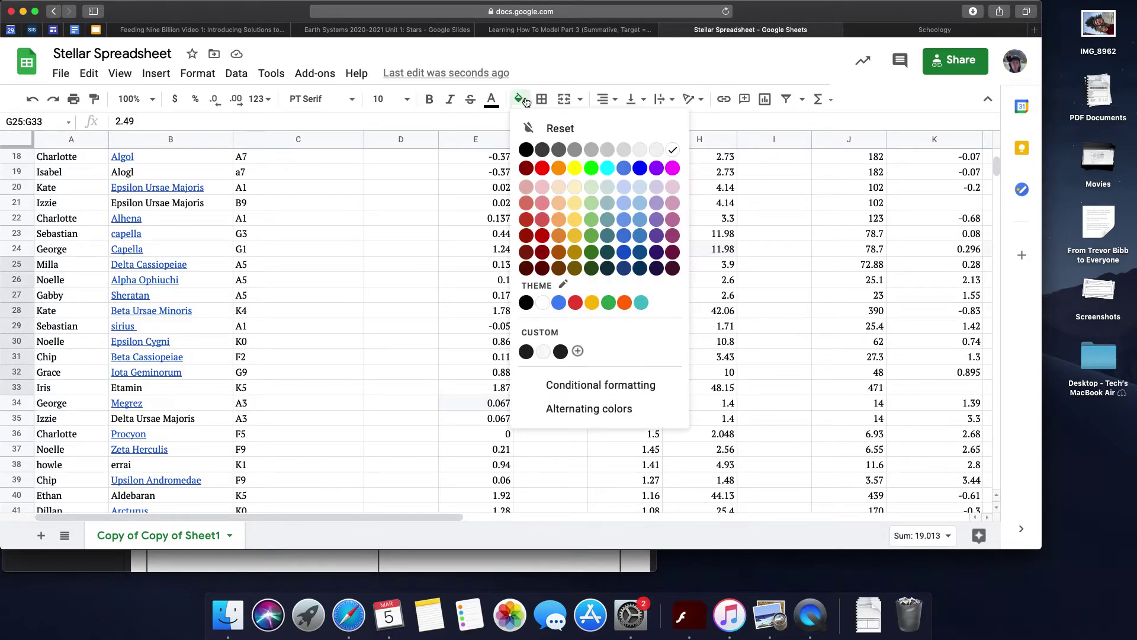
pyautogui.click(544, 166)
# Step: Enter =average(G25:G33) in F28, returning 2.112555556
pyautogui.click(570, 308)
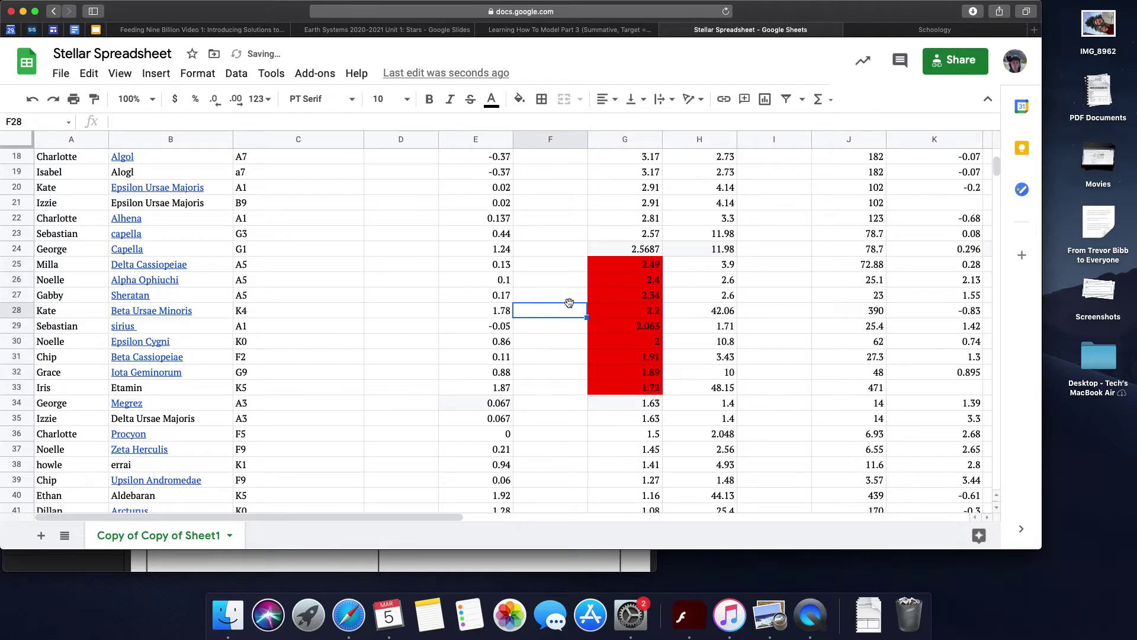
pyautogui.write('-=averagr')
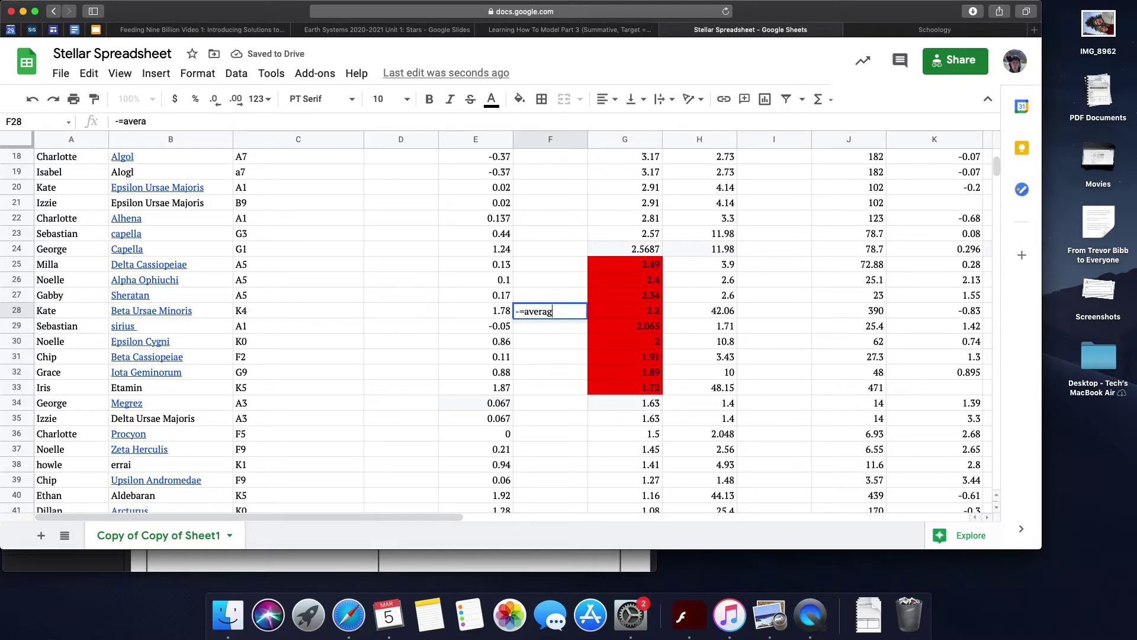
pyautogui.press('BackSpace')
pyautogui.press('BackSpace')
pyautogui.press('BackSpace')
pyautogui.press('BackSpace')
pyautogui.press('BackSpace')
pyautogui.press('BackSpace')
pyautogui.press('BackSpace')
pyautogui.press('BackSpace')
pyautogui.press('BackSpace')
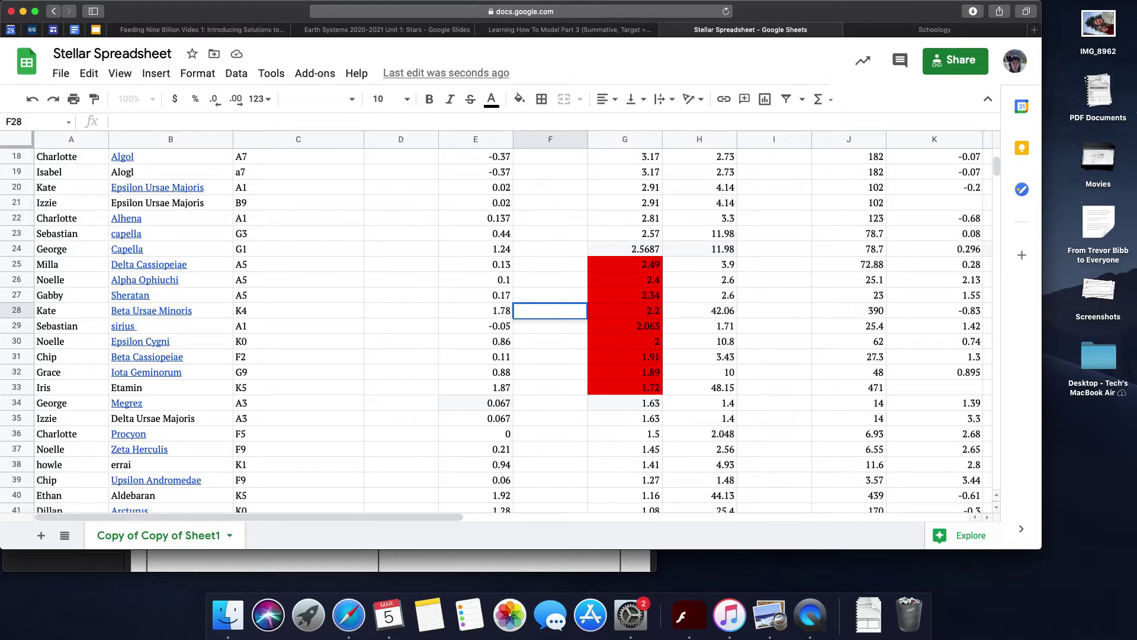
pyautogui.write('=average(')
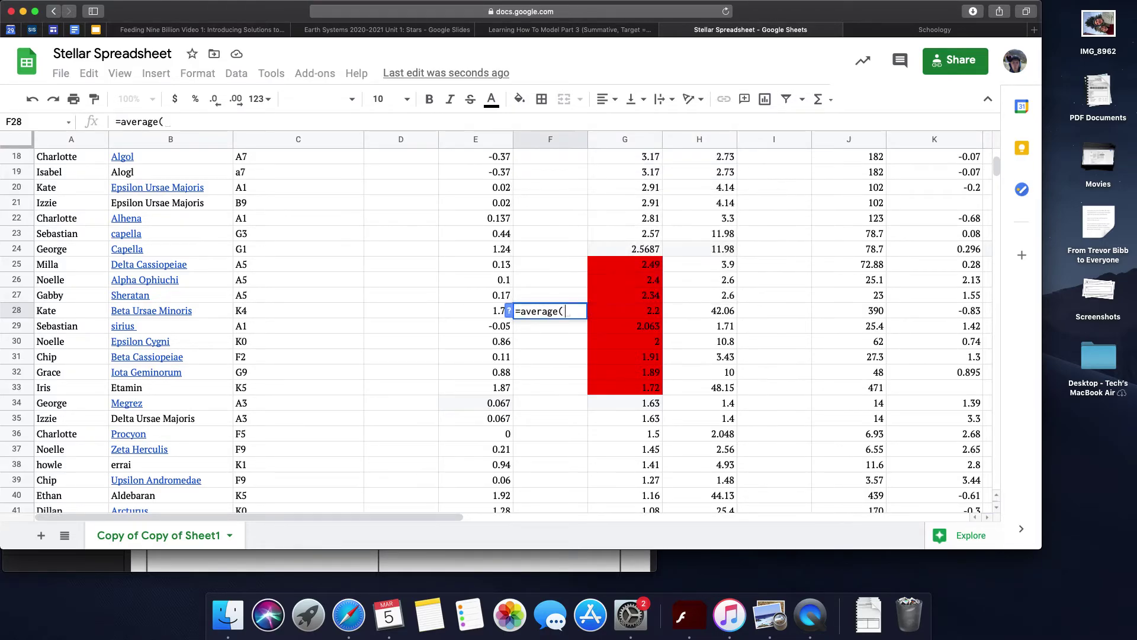
pyautogui.moveTo(656, 267); pyautogui.dragTo(653, 392)
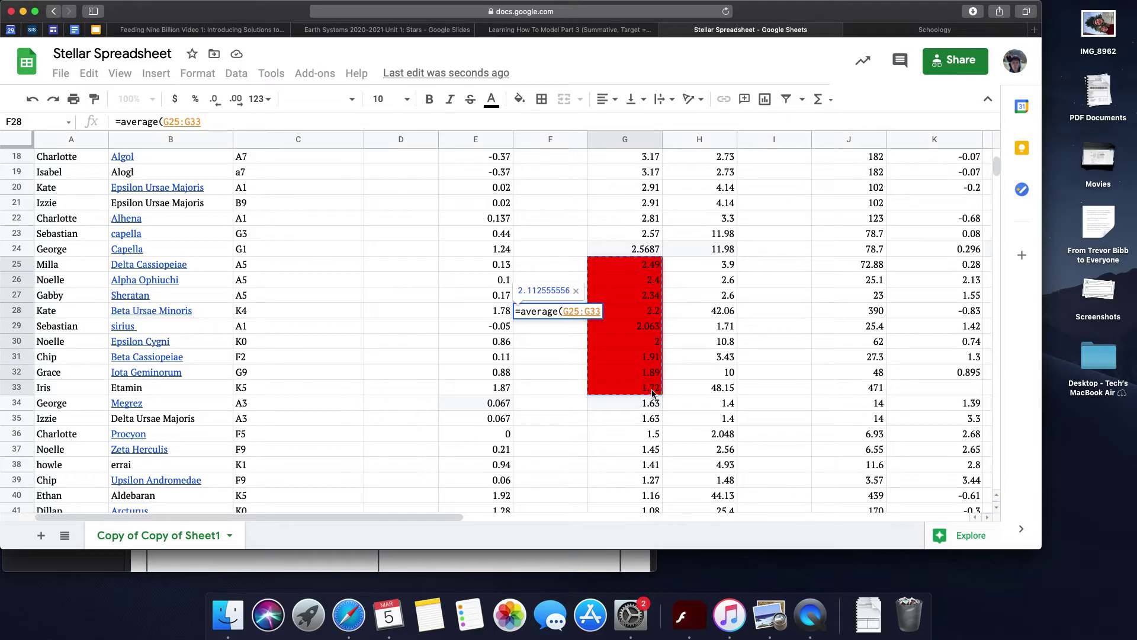
pyautogui.press('Return')
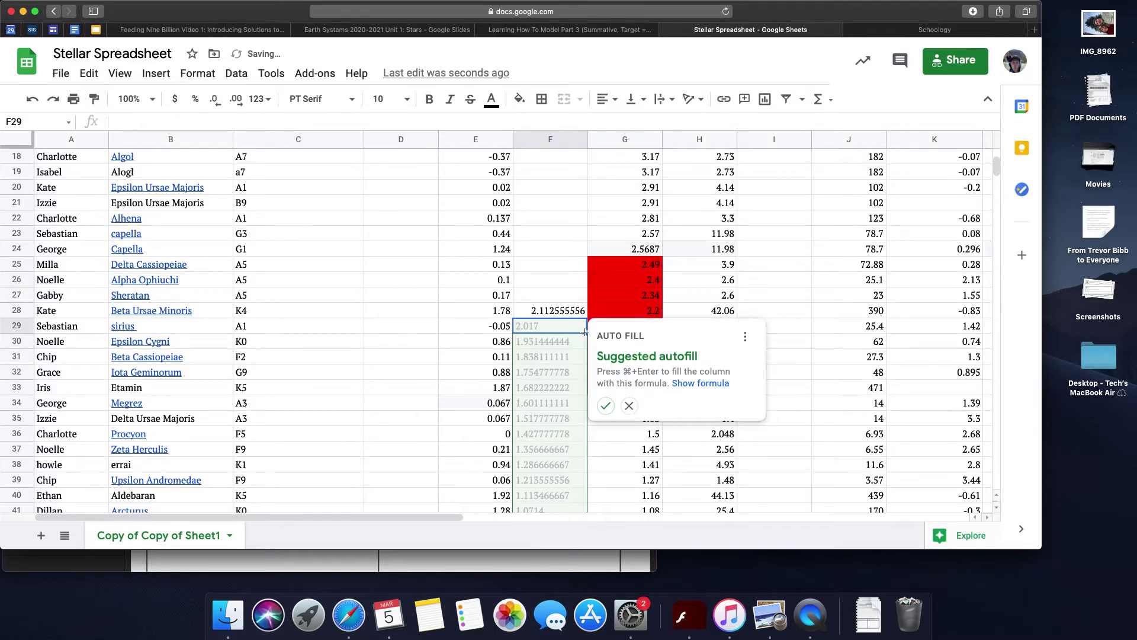
pyautogui.click(553, 309)
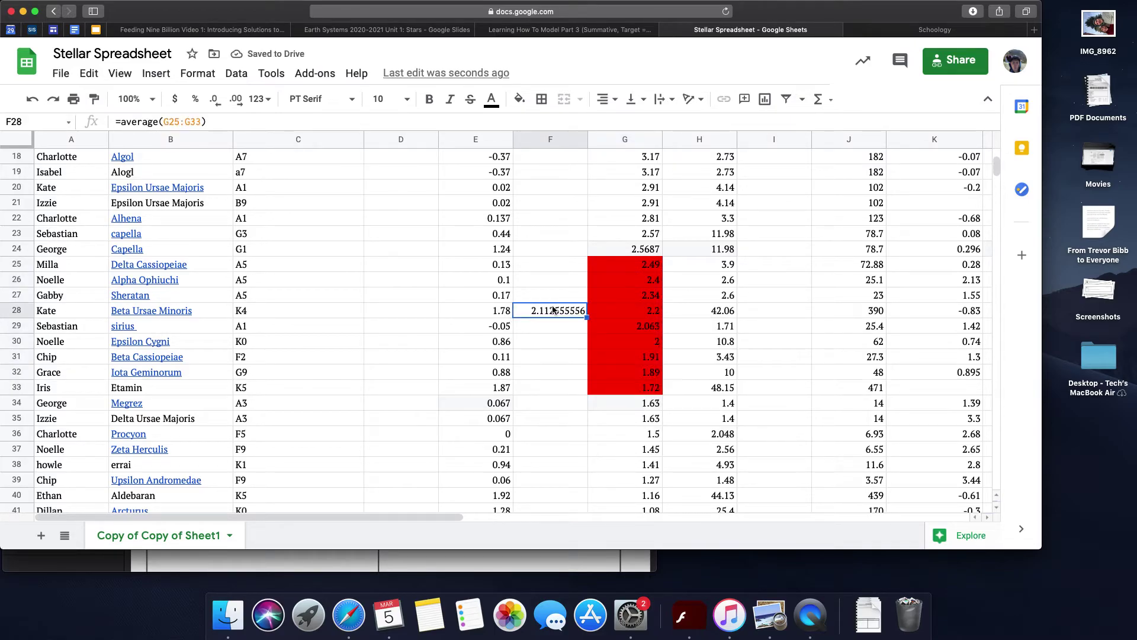
# Step: Enter =average(H25:H33) in I28 for an average radius of 13.91666667, declining autofill
pyautogui.click(746, 315)
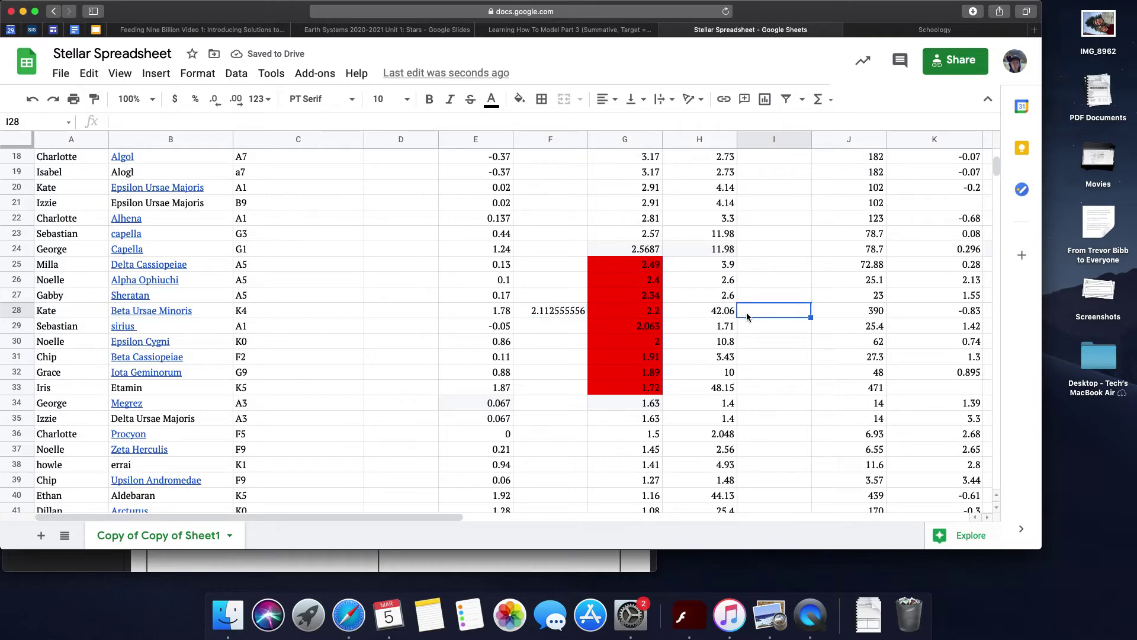
pyautogui.write('=averagre')
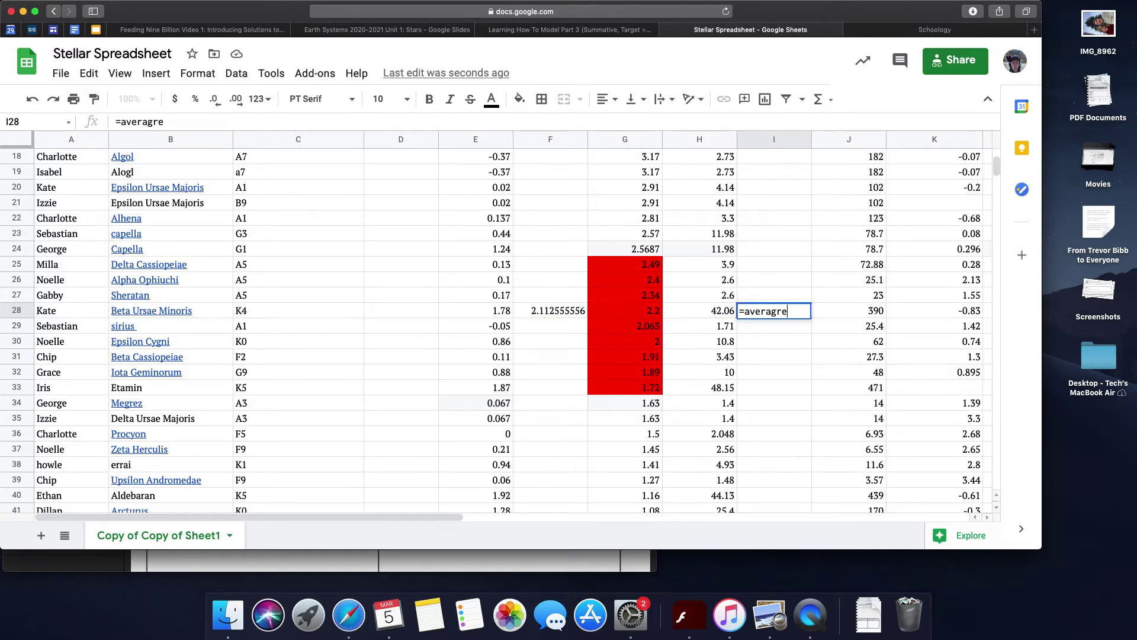
pyautogui.press('BackSpace')
pyautogui.press('BackSpace')
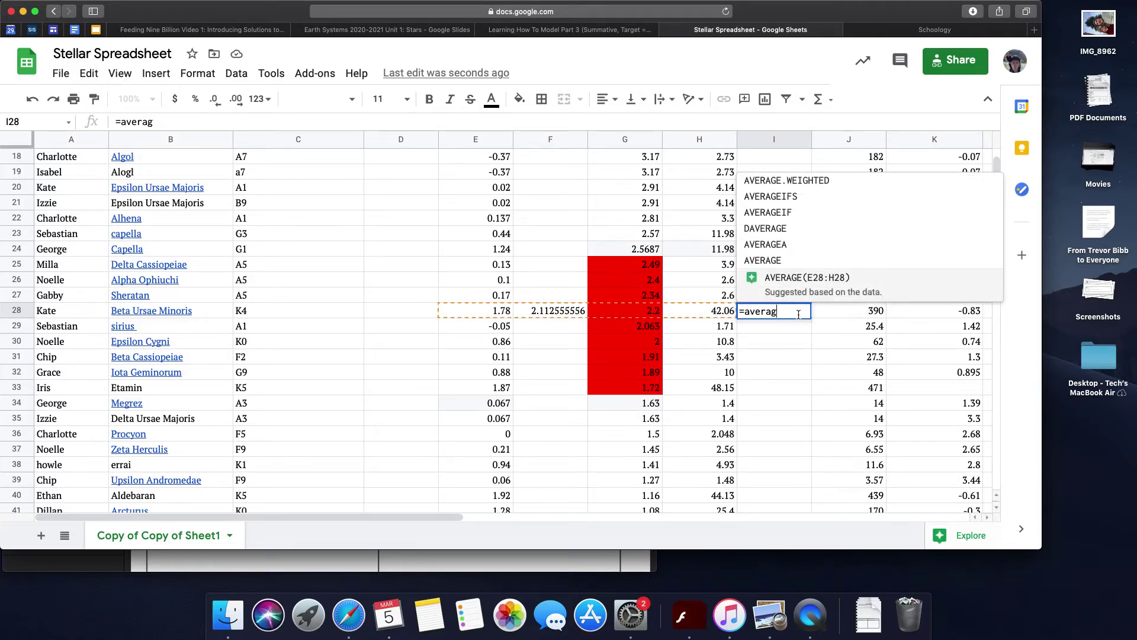
pyautogui.write('e(')
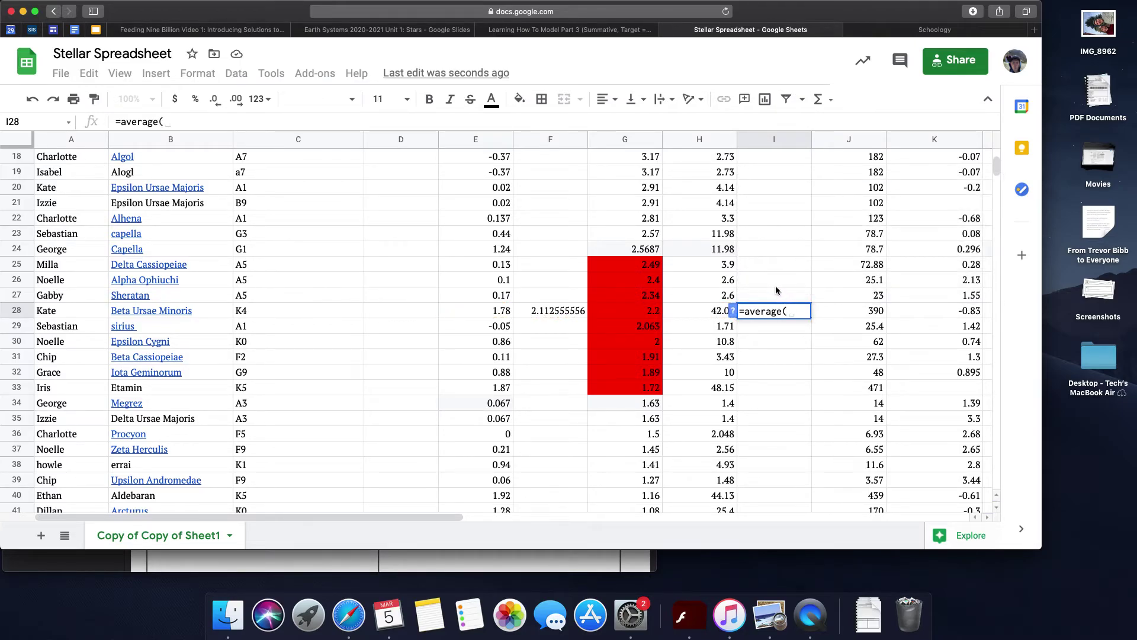
pyautogui.moveTo(733, 271); pyautogui.dragTo(731, 396)
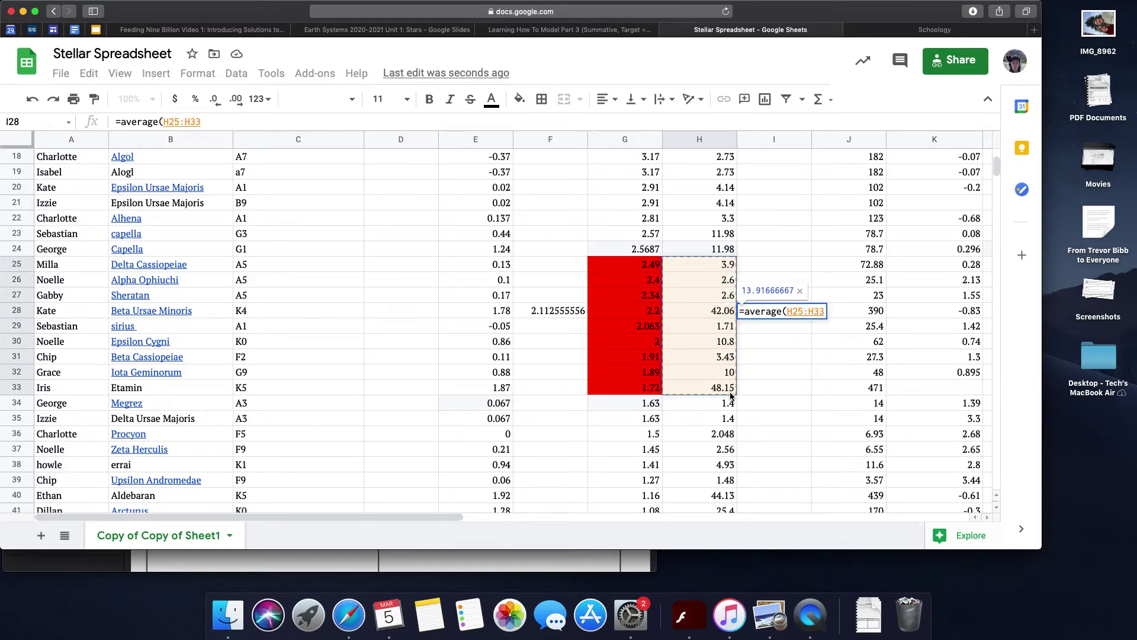
pyautogui.press('Return')
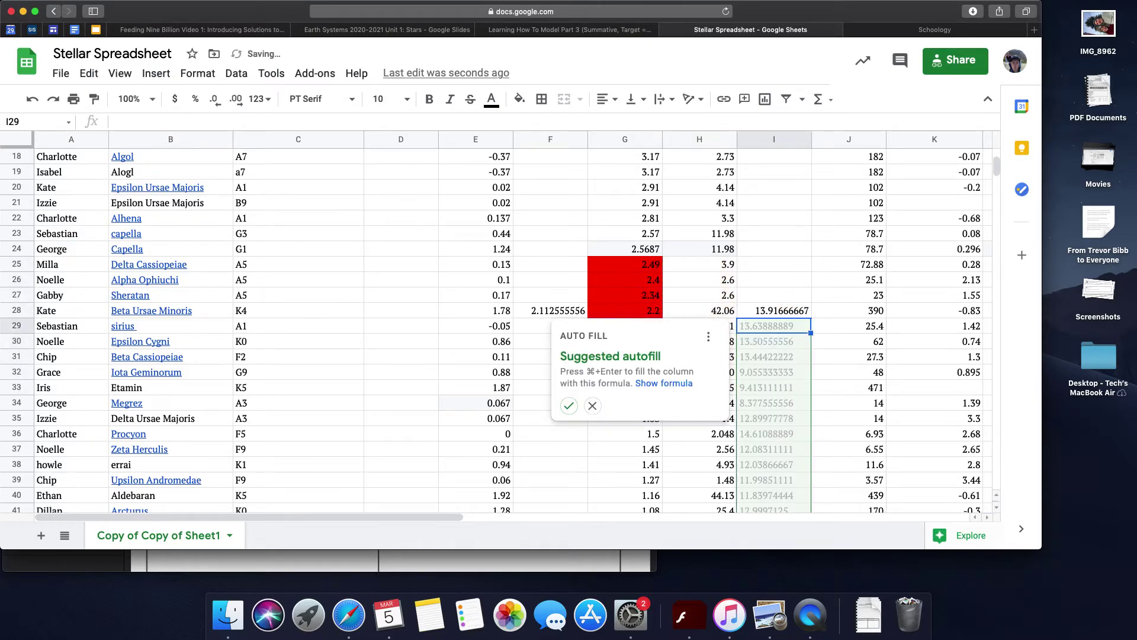
pyautogui.click(771, 314)
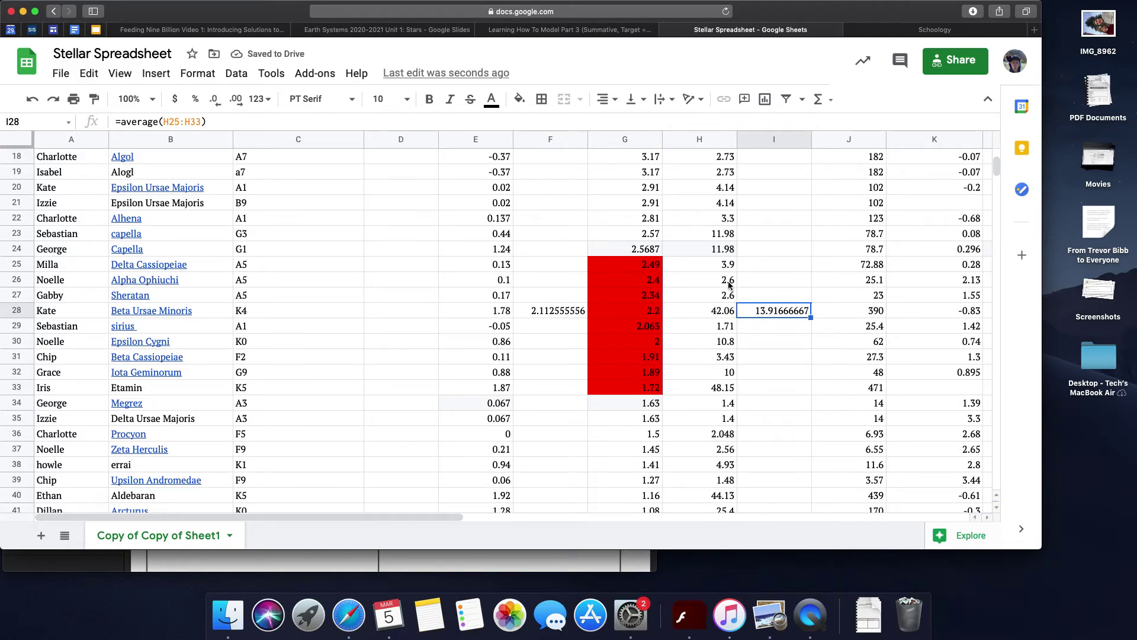
# Step: Verify F28 (2.112555556) and I28 (13.91666667), then scroll back to the Radius vs. Mass chart
pyautogui.moveTo(722, 271); pyautogui.dragTo(721, 380)
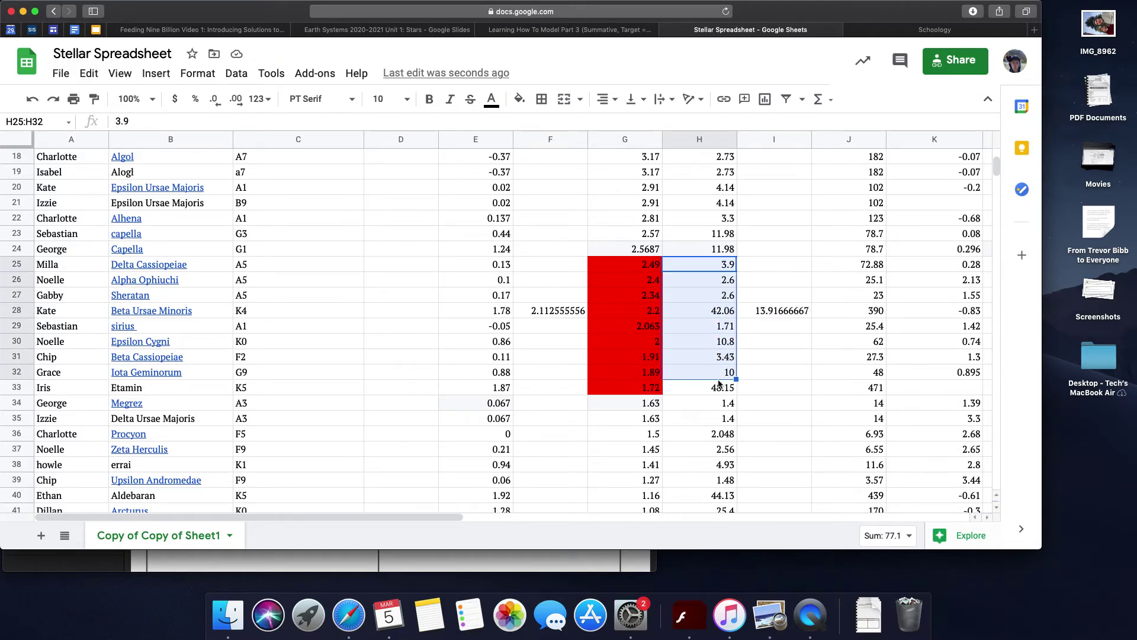
pyautogui.scroll(5, 722, 379)
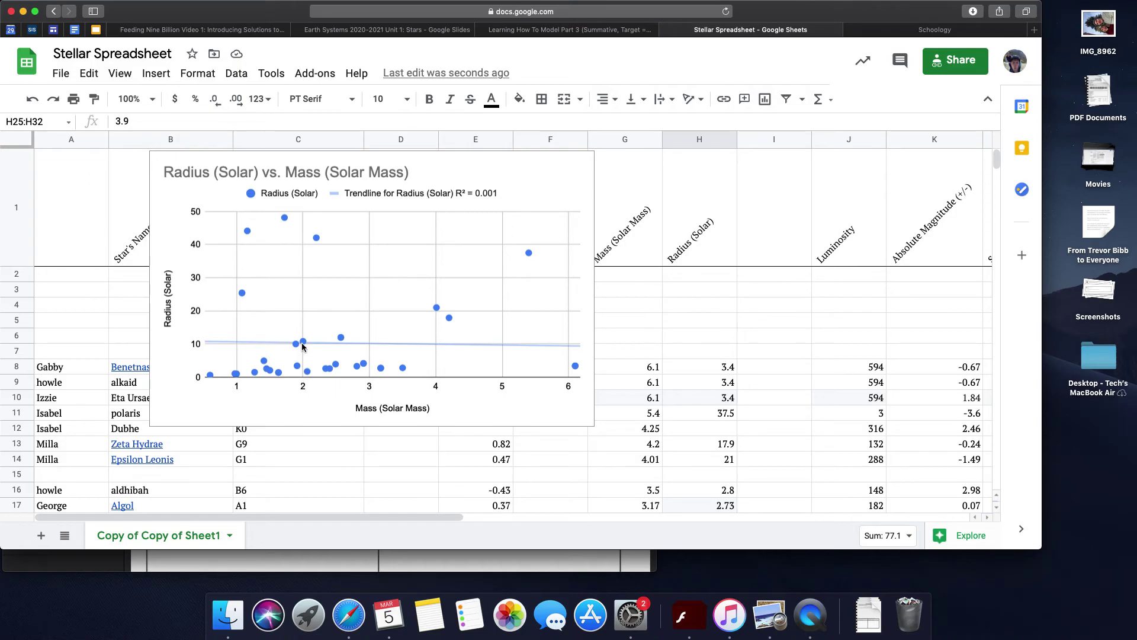
pyautogui.scroll(-5, 485, 390)
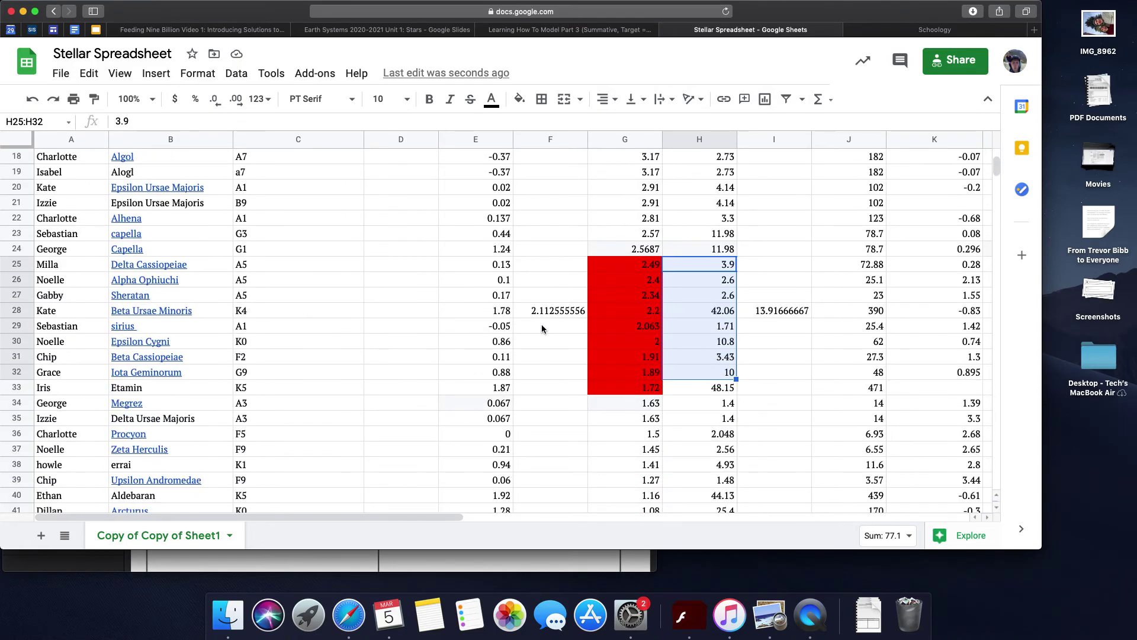
pyautogui.click(541, 314)
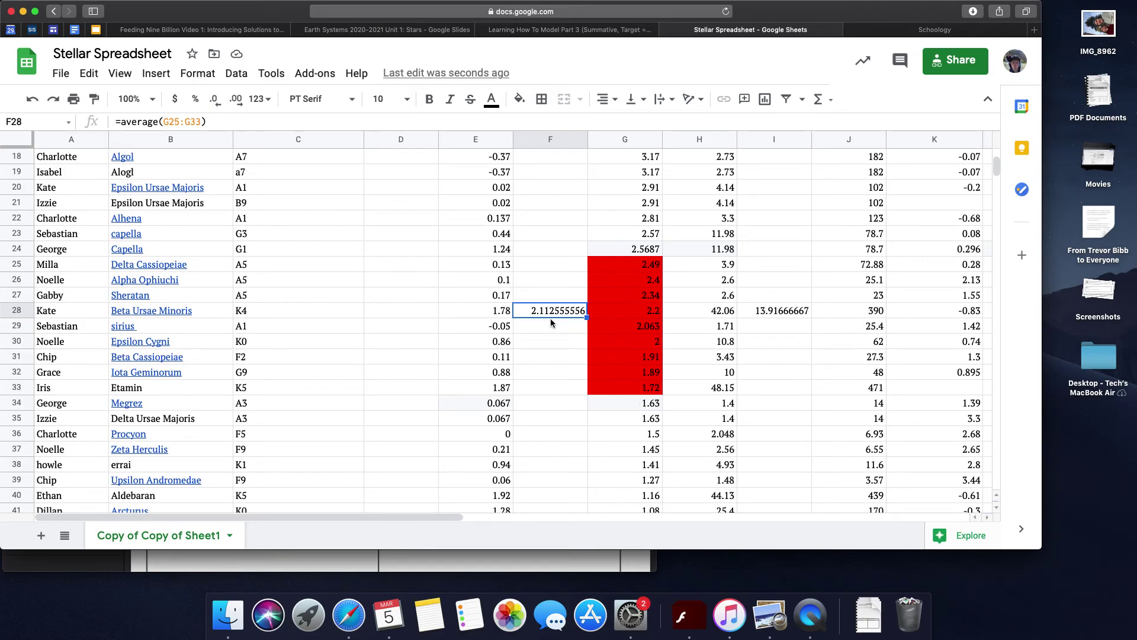
pyautogui.click(769, 313)
pyautogui.click(770, 324)
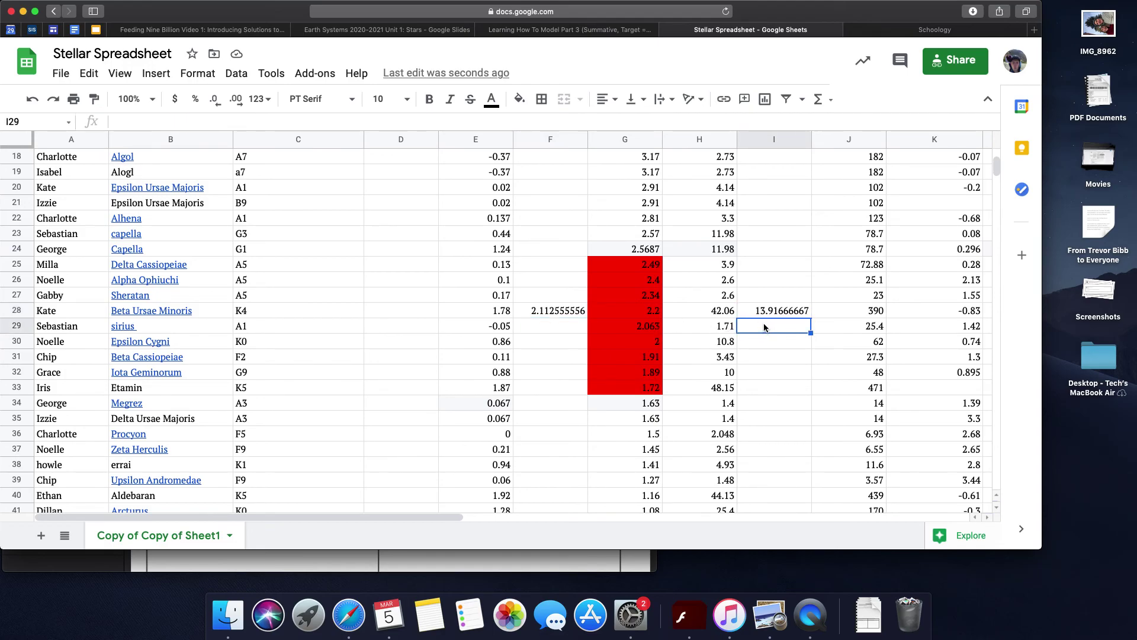
pyautogui.scroll(6, 532, 331)
pyautogui.hscroll(-1, 532, 331)
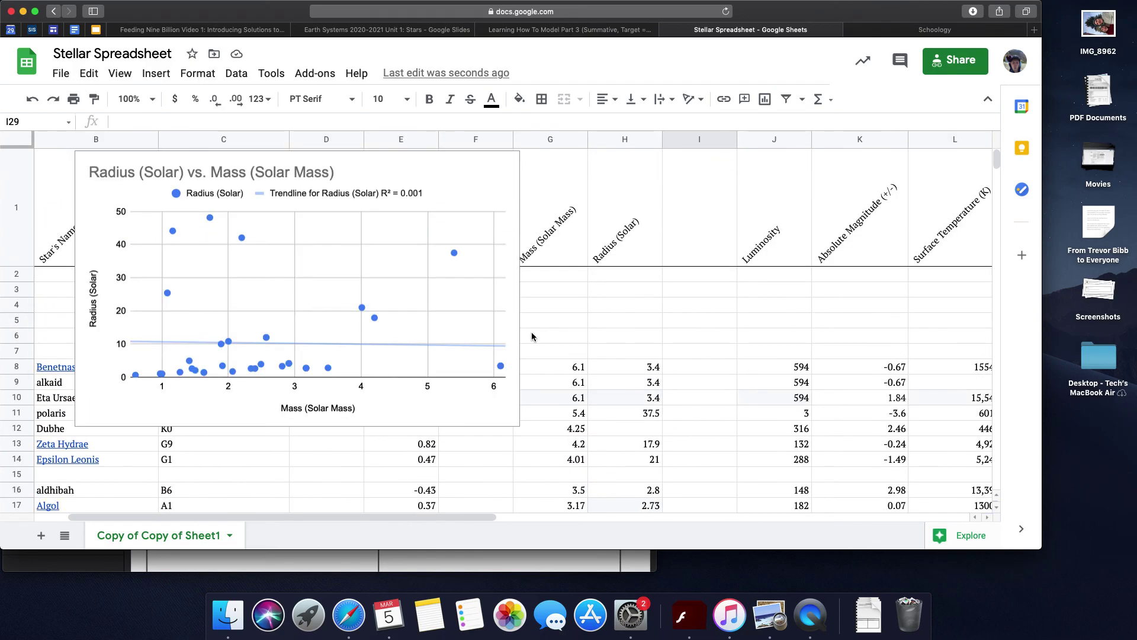